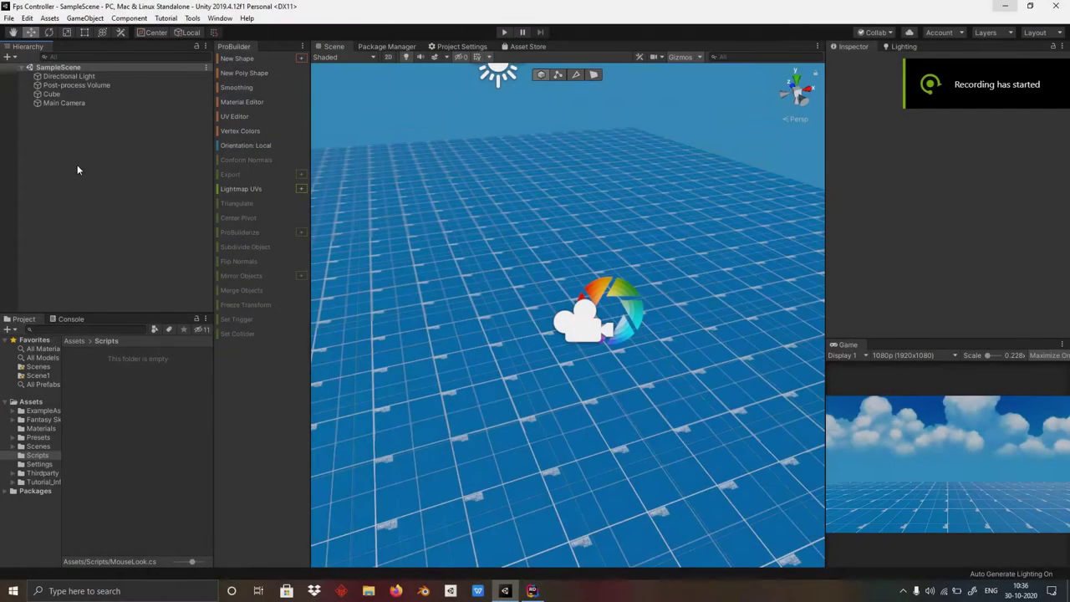
Add a capsule to the scene and tag it Player
right_click(77, 165)
mouse_move(115, 284)
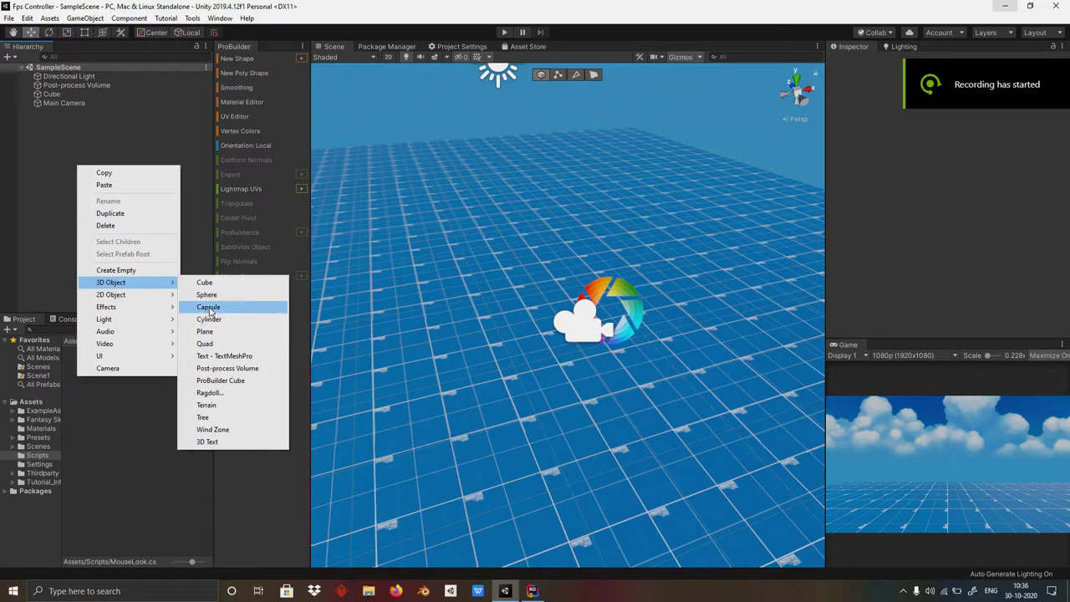
click(212, 308)
click(886, 75)
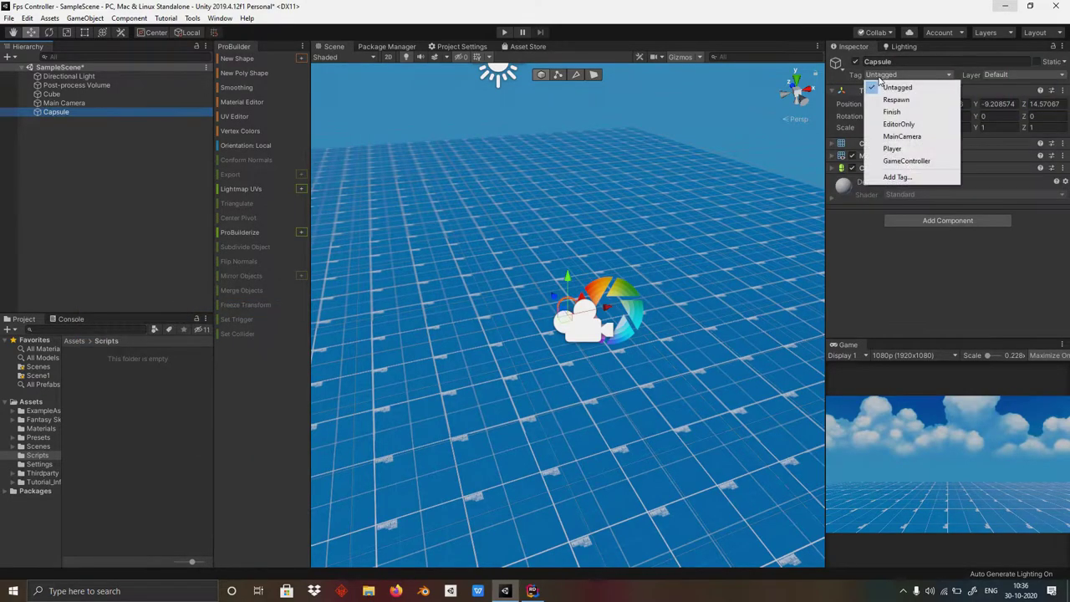
click(898, 153)
Rename the capsule to Player and reset its transform to the origin
click(78, 341)
text(P)
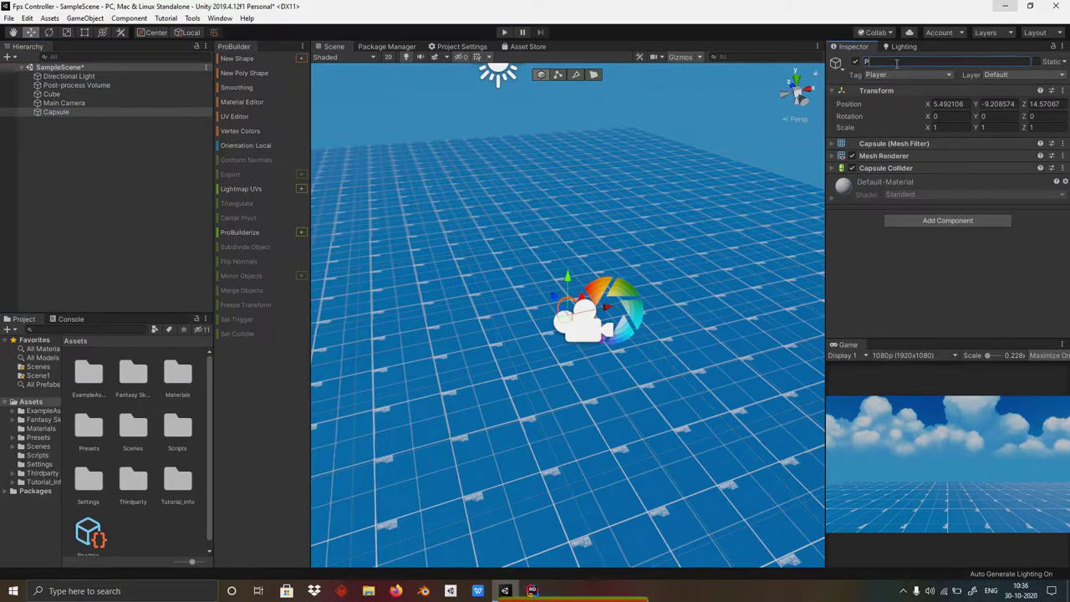
text(layer)
key(Return)
right_click(889, 98)
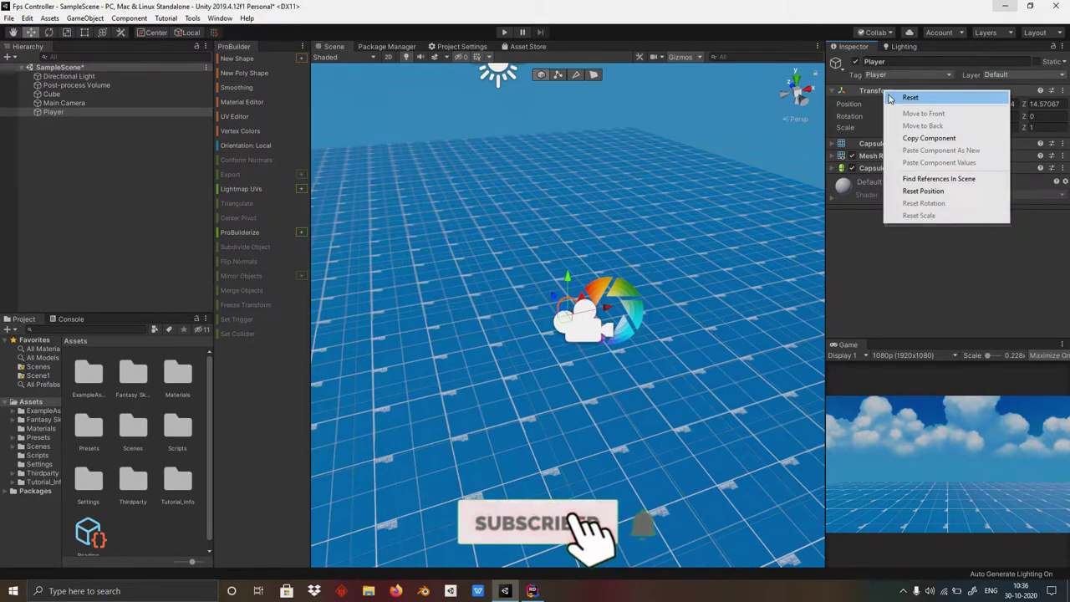
click(890, 98)
click(831, 169)
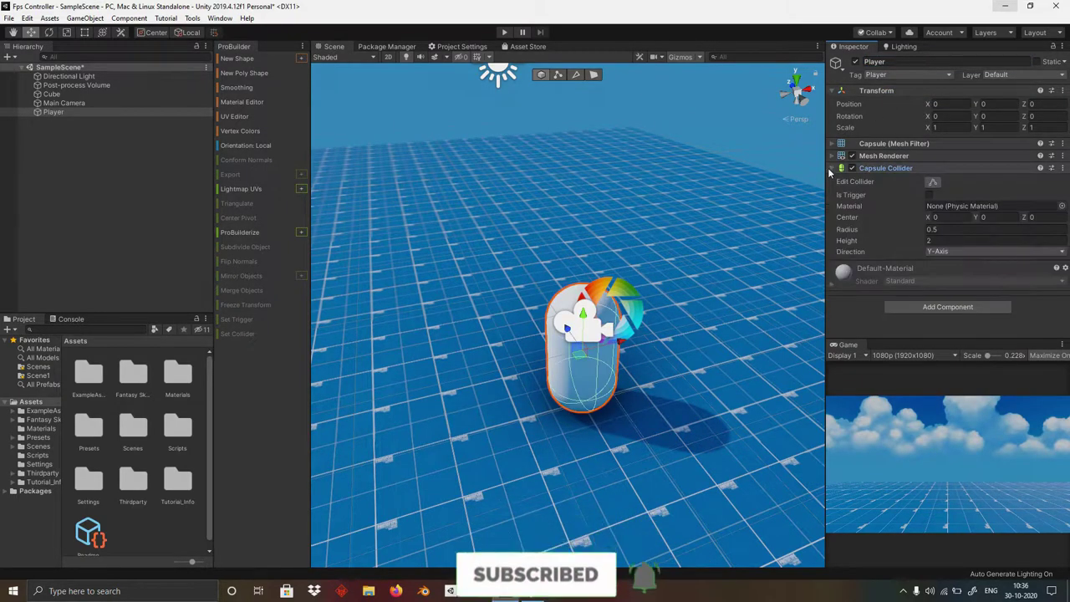
click(831, 168)
click(83, 103)
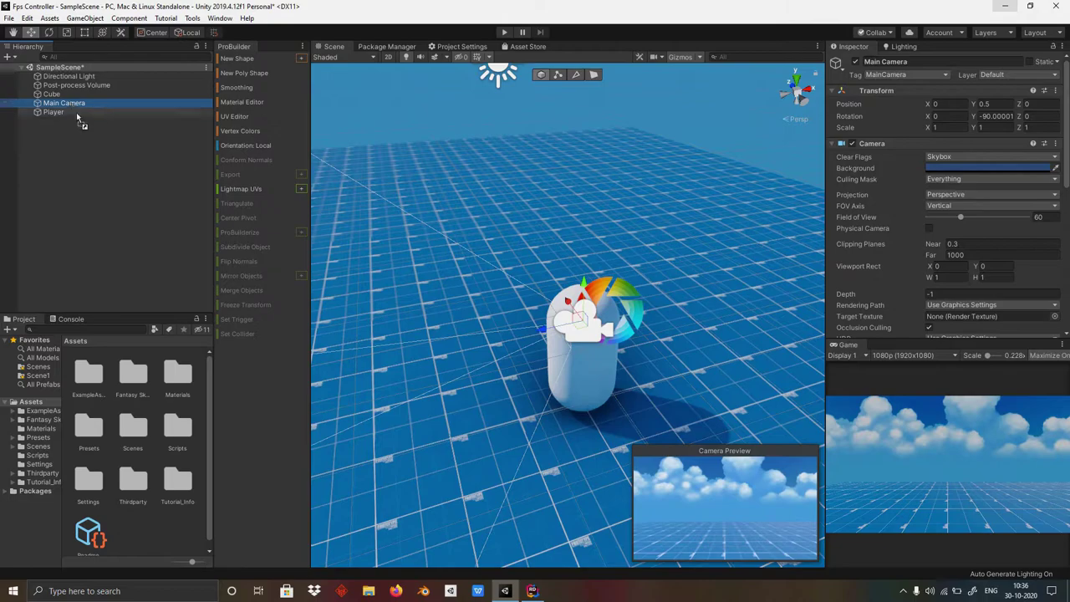
Parent Main Camera under Player, reset its transform and set Position Y to 0.5
drag(65, 117, 53, 112)
click(71, 111)
right_click(895, 90)
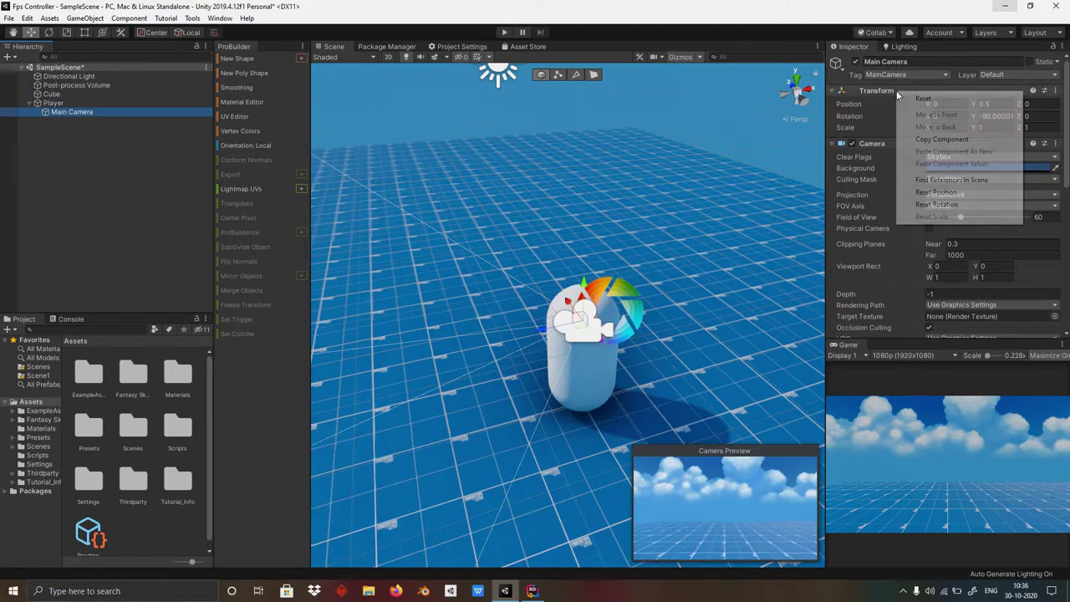
click(919, 99)
text(0.5)
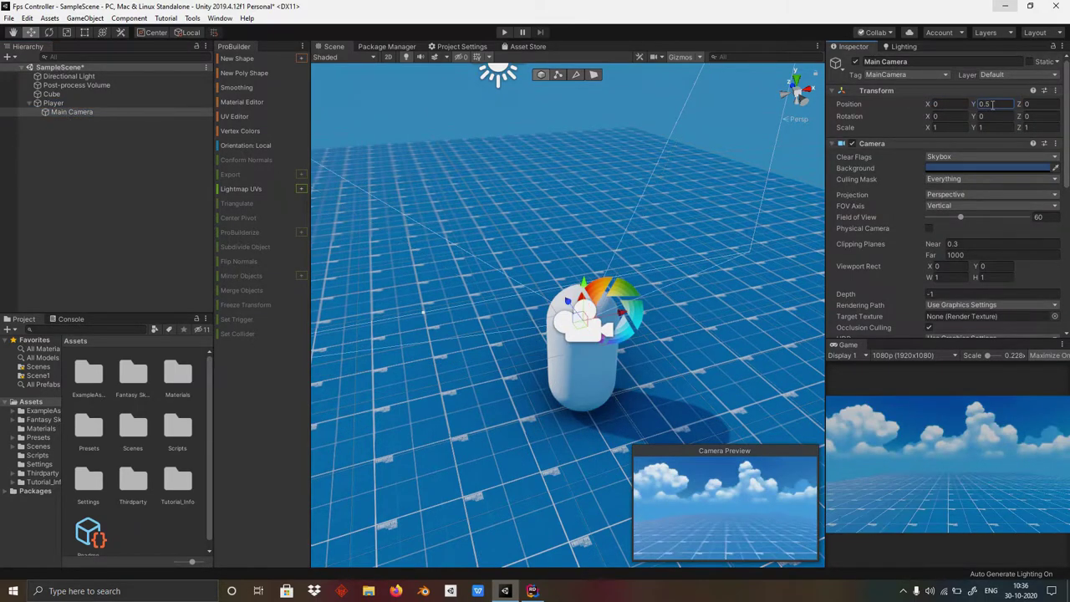
Add a Rigidbody to Player with Interpolate set to Interpolate
click(54, 102)
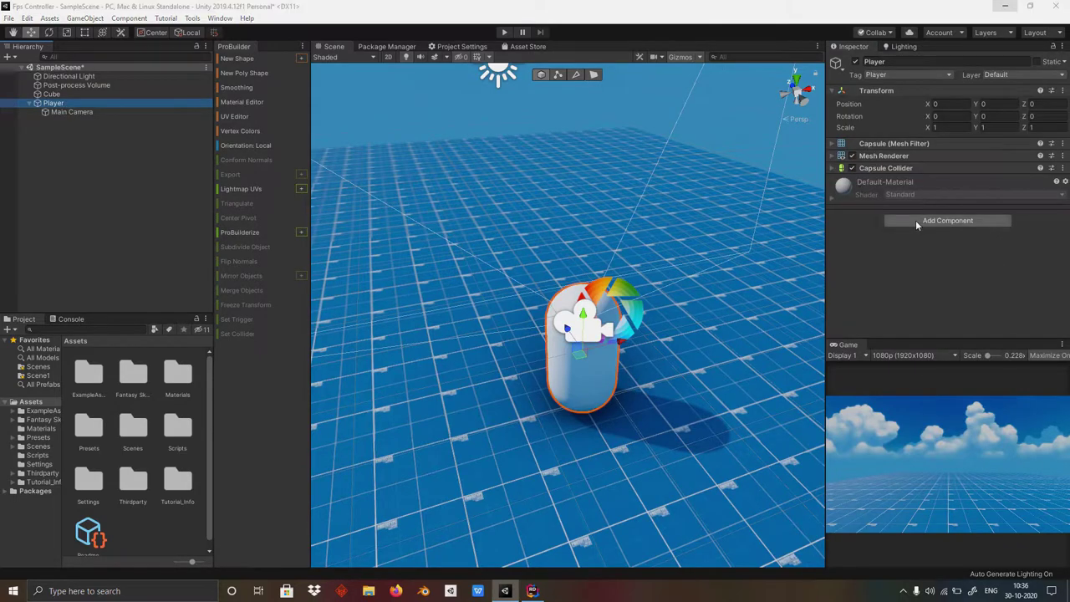
click(915, 220)
text(rigi)
key(Return)
click(854, 182)
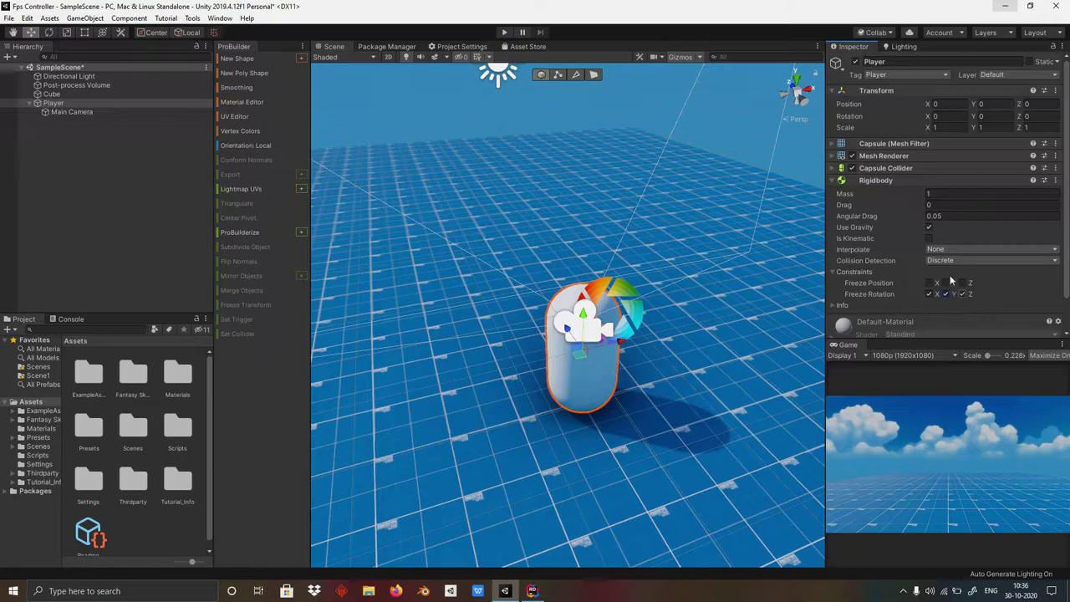
scroll(923, 277, down, 2)
click(950, 215)
click(952, 238)
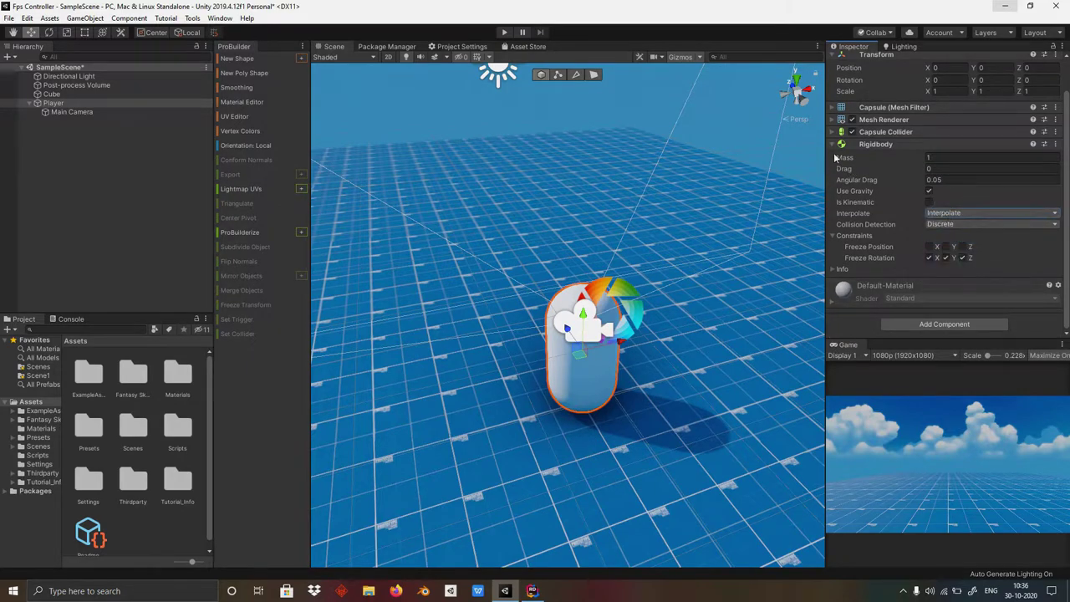
click(833, 146)
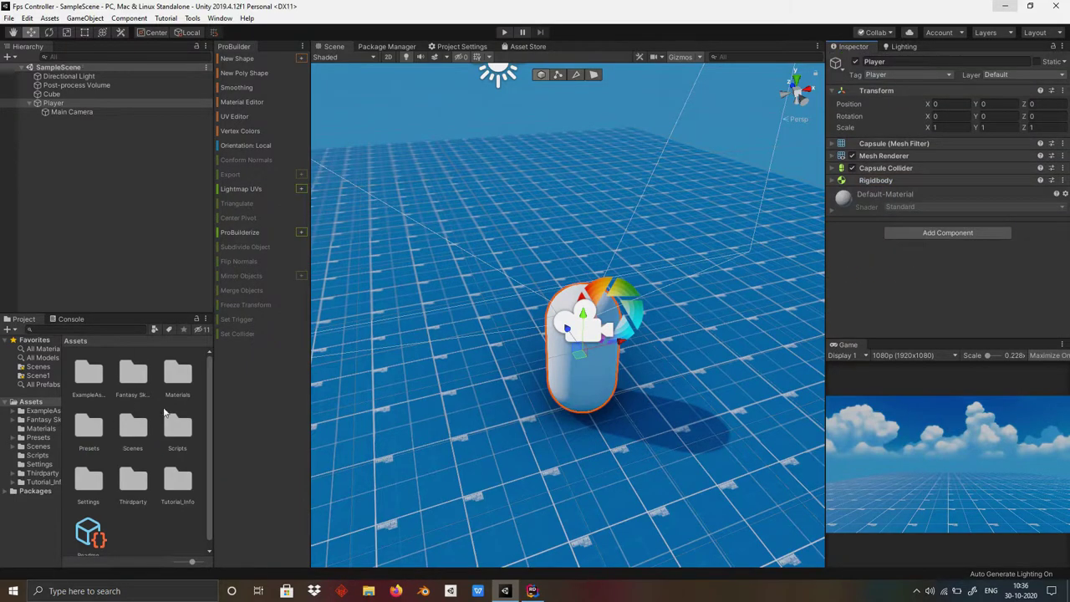
double_click(177, 428)
Create a C# script named PlayerController in the Scripts folder
right_click(122, 427)
mouse_move(251, 144)
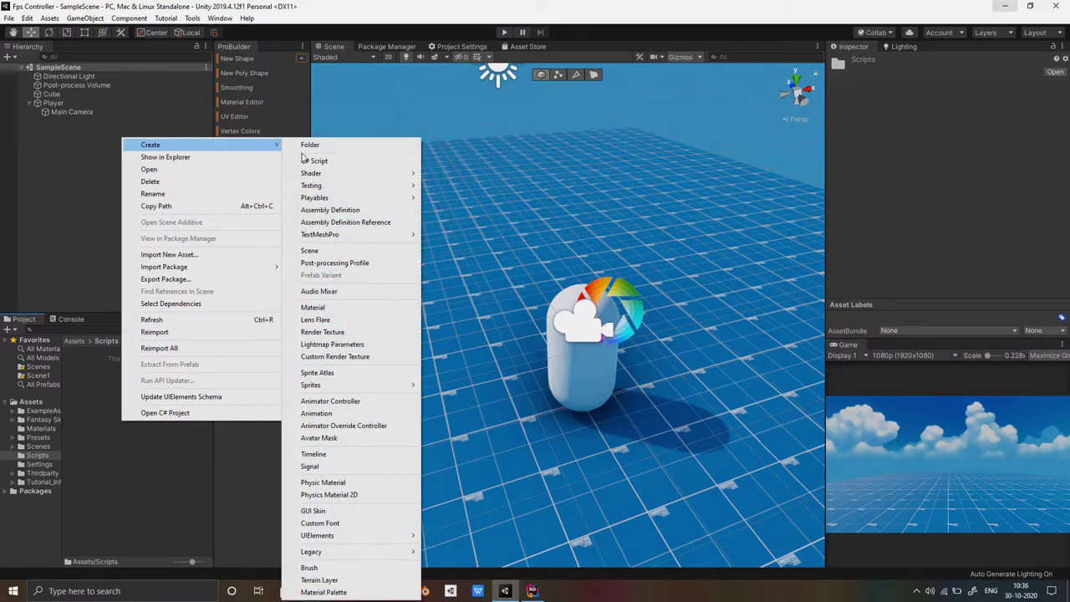
click(304, 159)
text(PlayerContro)
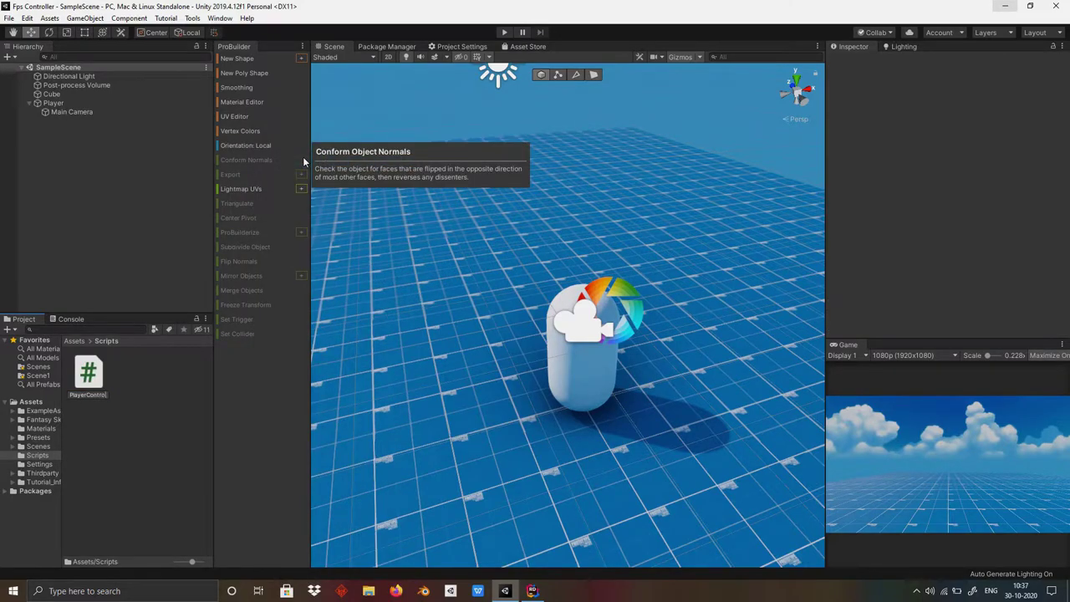
text(ler)
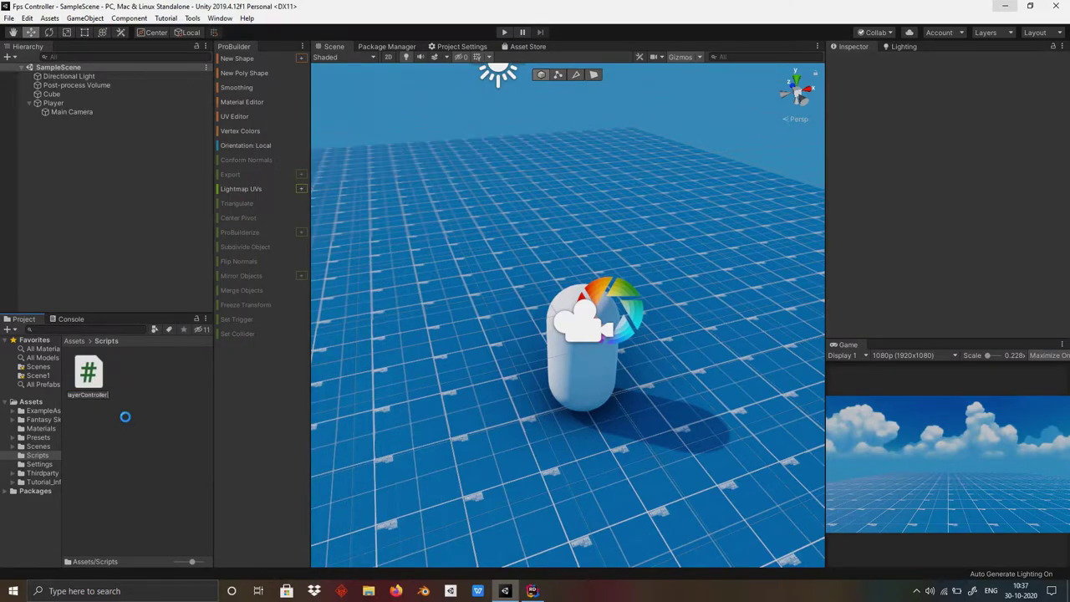
key(Return)
Attach PlayerController to Player and open it in Rider
click(583, 335)
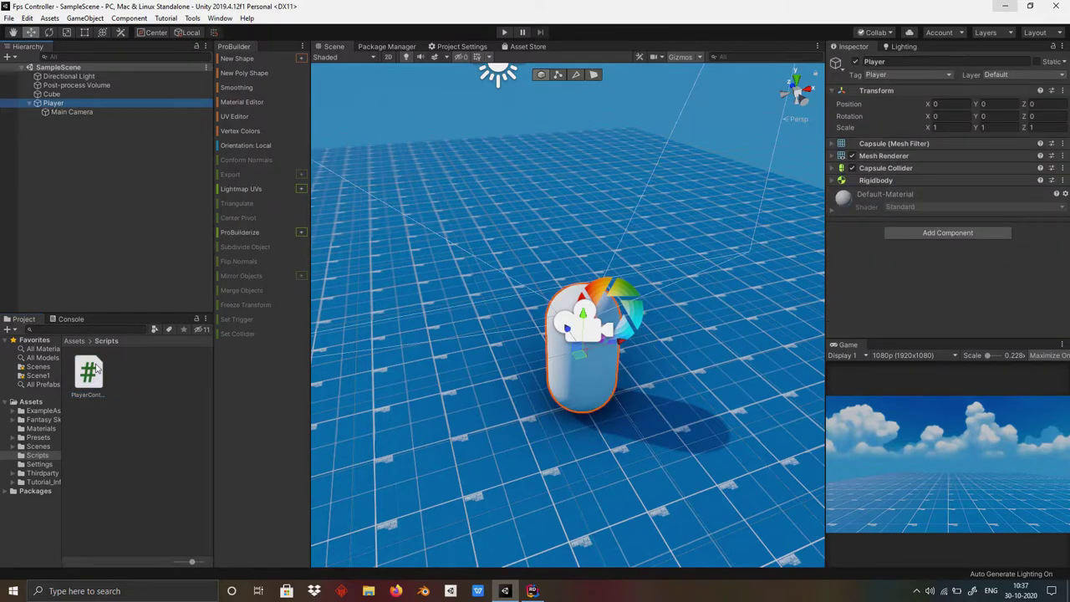
drag(859, 264, 924, 206)
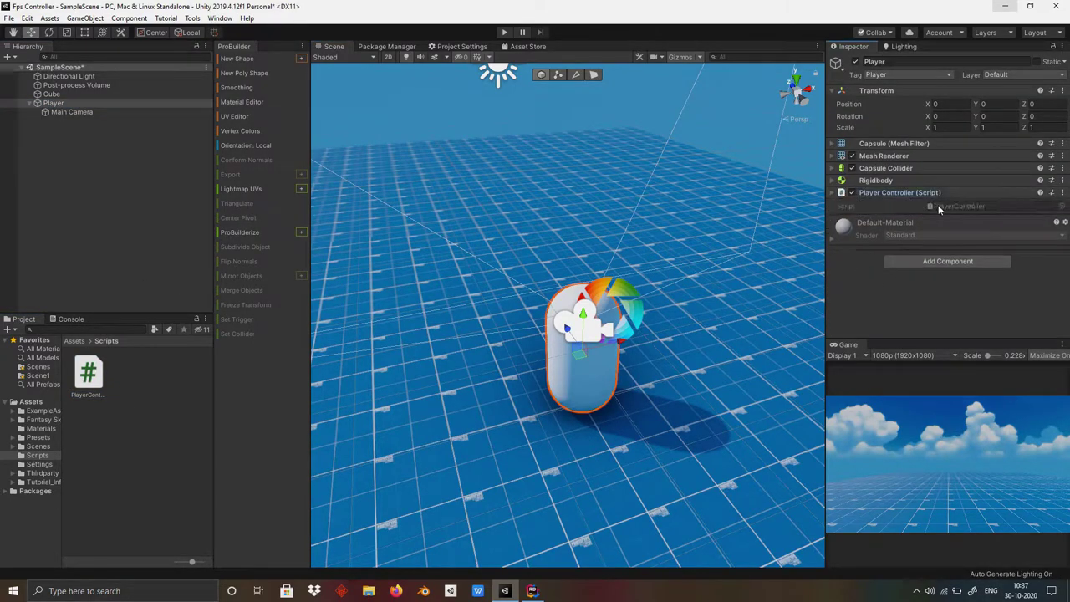
double_click(938, 209)
Declare a [SerializeField] private float speed field
key(Return)
key(Return)
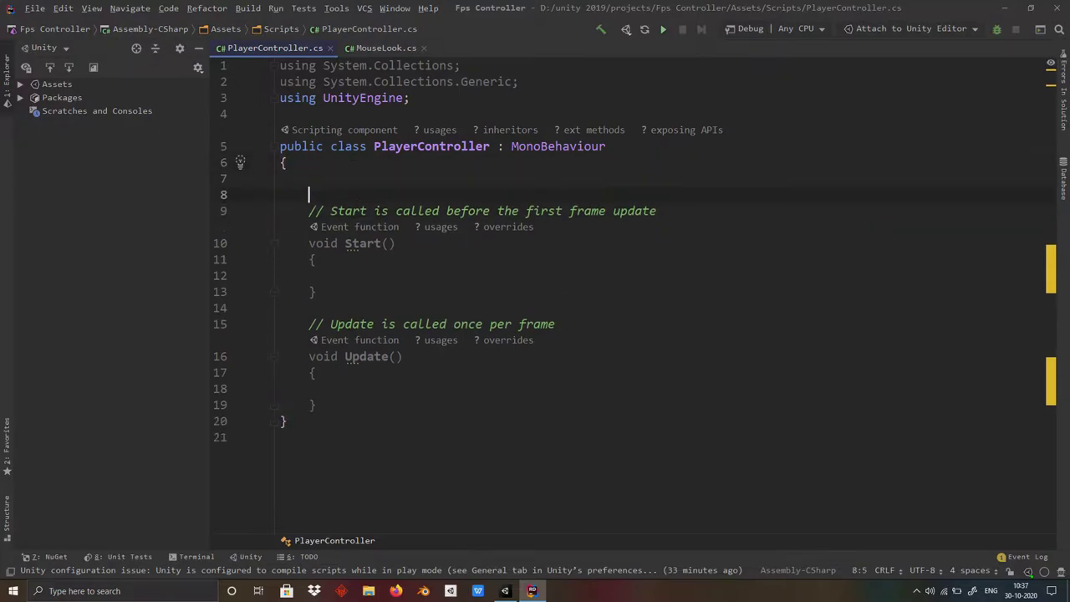
text(sf)
key(Return)
text(floa _type;)
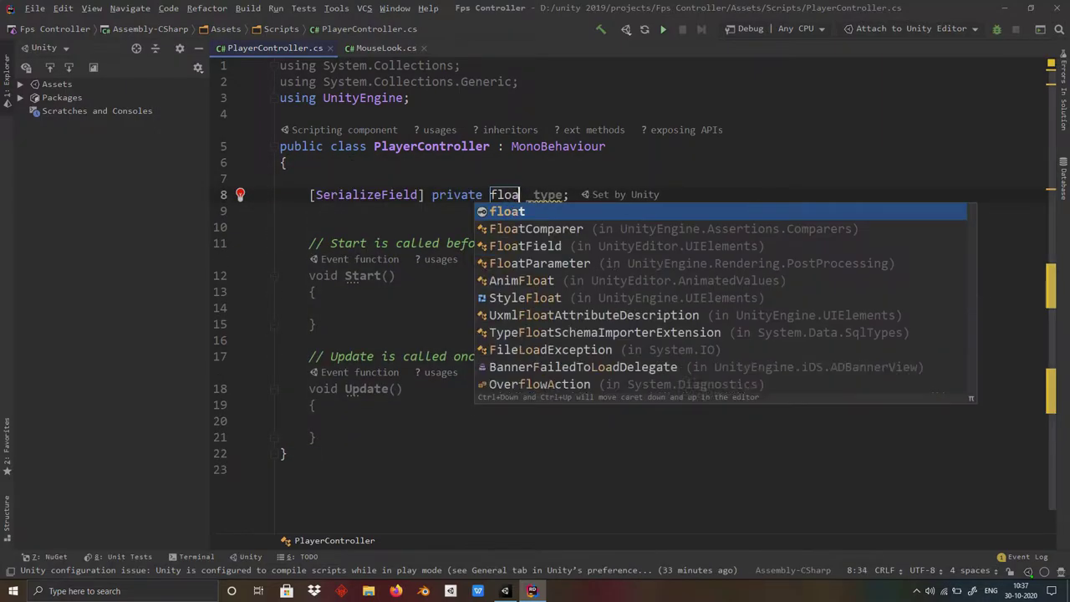
key(Return)
text(speed)
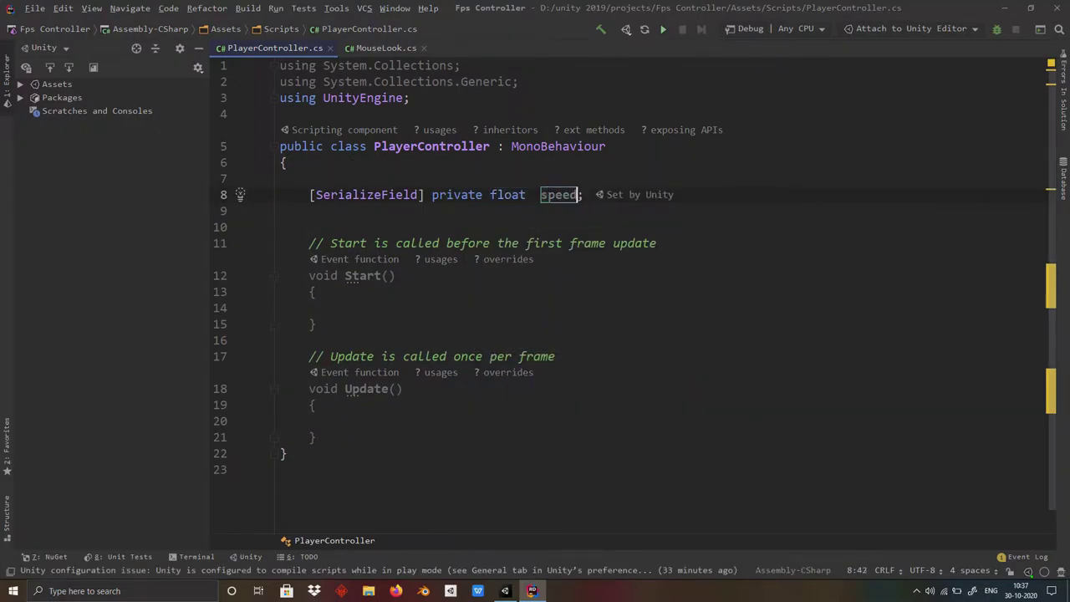
key(Return)
key(End)
Declare a Vector3 moveInput field and a Rigidbody rb field
key(Return)
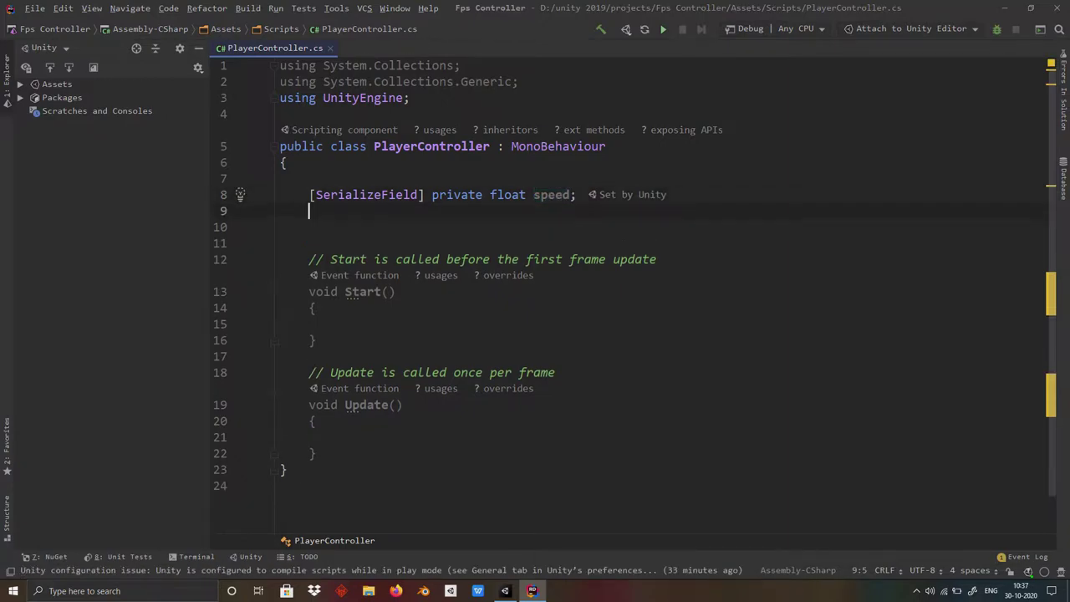
text(vec)
key(Return)
text(moveInput;)
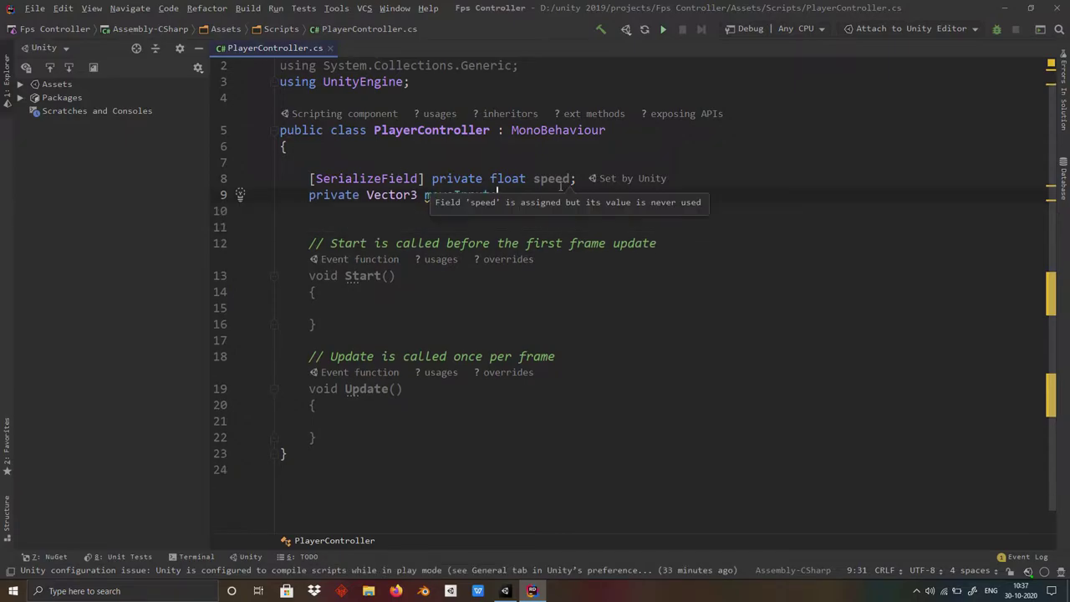
key(Return)
key(Return)
text(Rigidbody rb;)
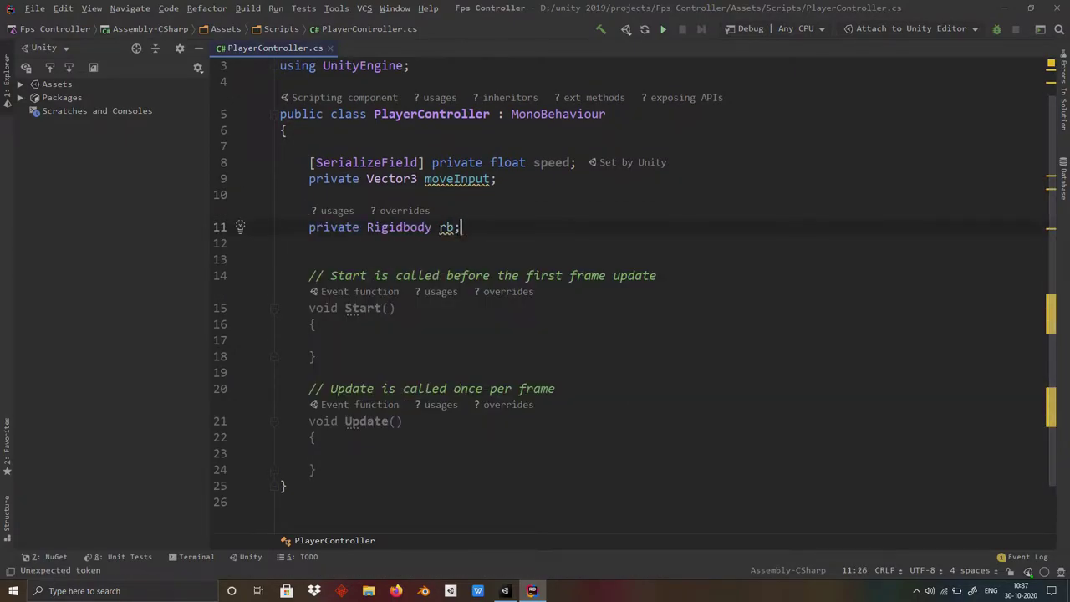
In Start, assign rb = GetComponent<Rigidbody>();
click(382, 323)
text(rb)
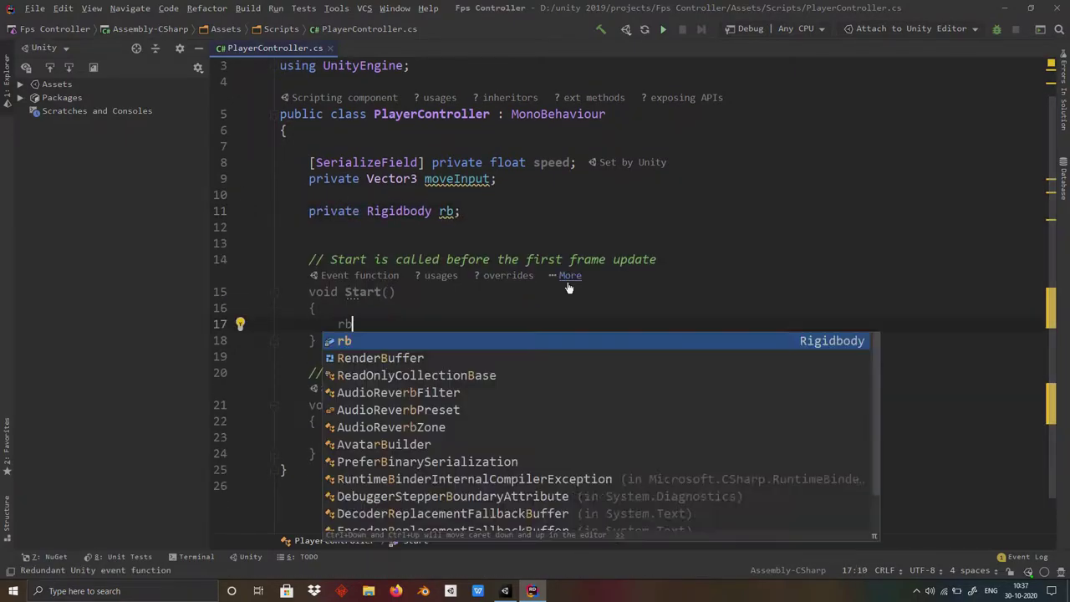
text( = ge)
key(Return)
text(Rig)
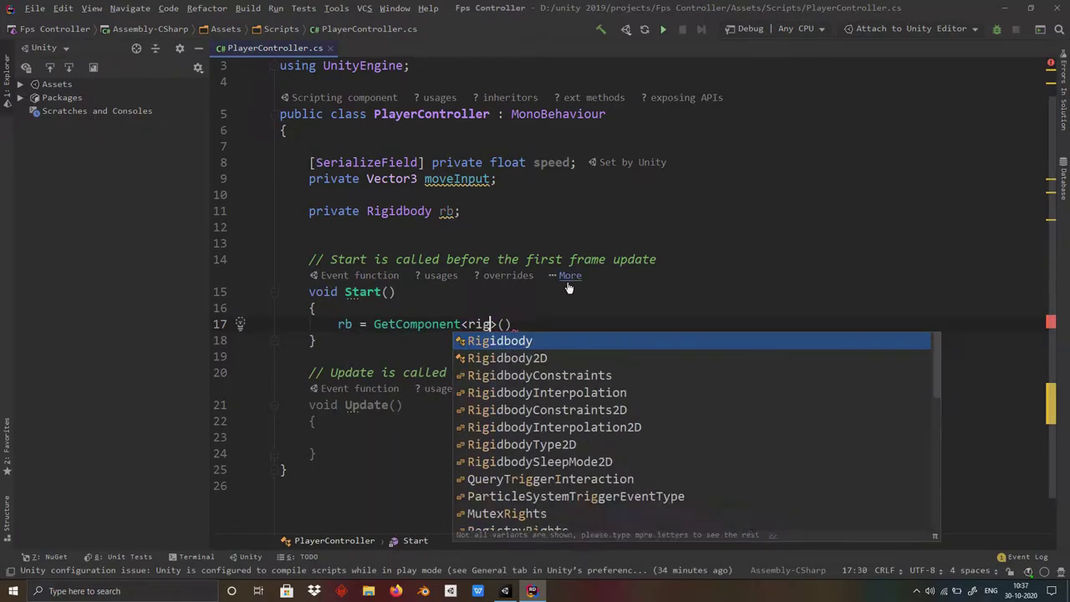
key(Return)
text(;)
scroll(473, 394, down, 1)
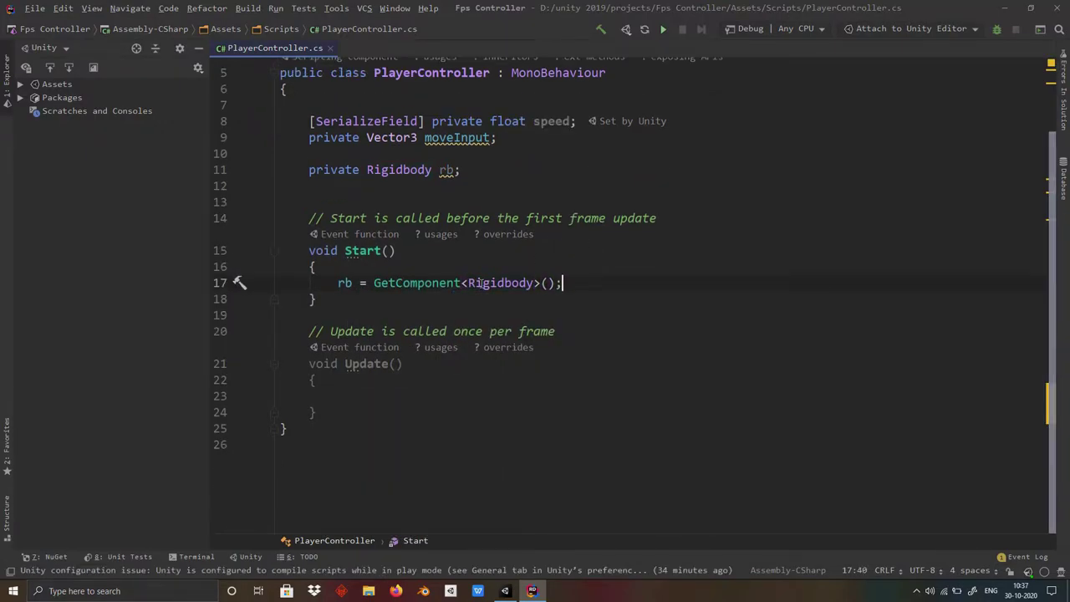
click(473, 394)
Set moveInput to new Vector3 from the Horizontal and Vertical input axes, with 0 for Y
text(move)
key(Return)
text(= )
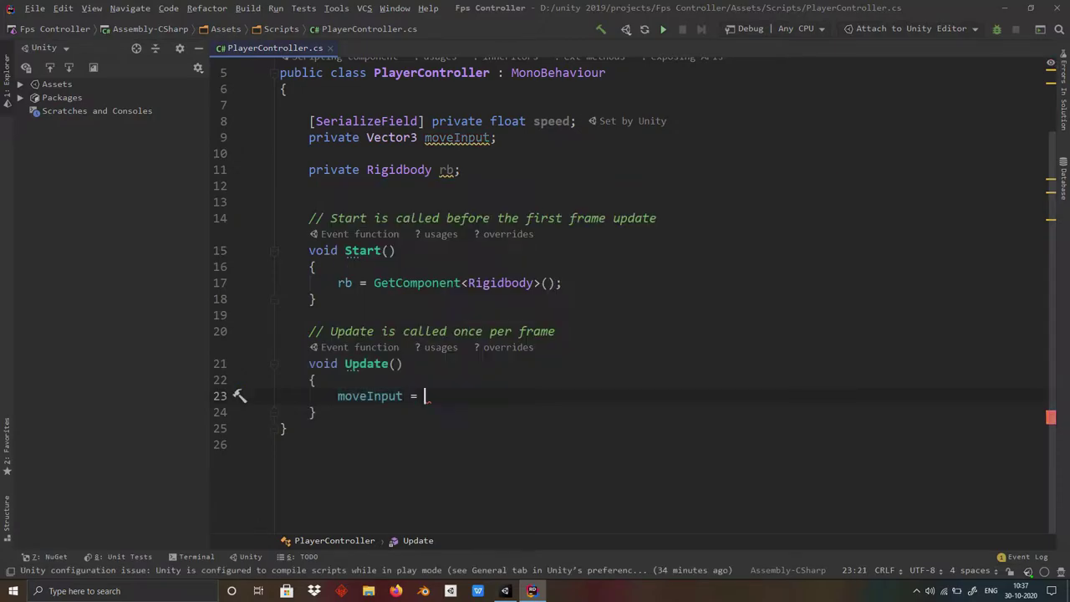
text(new)
key(Return)
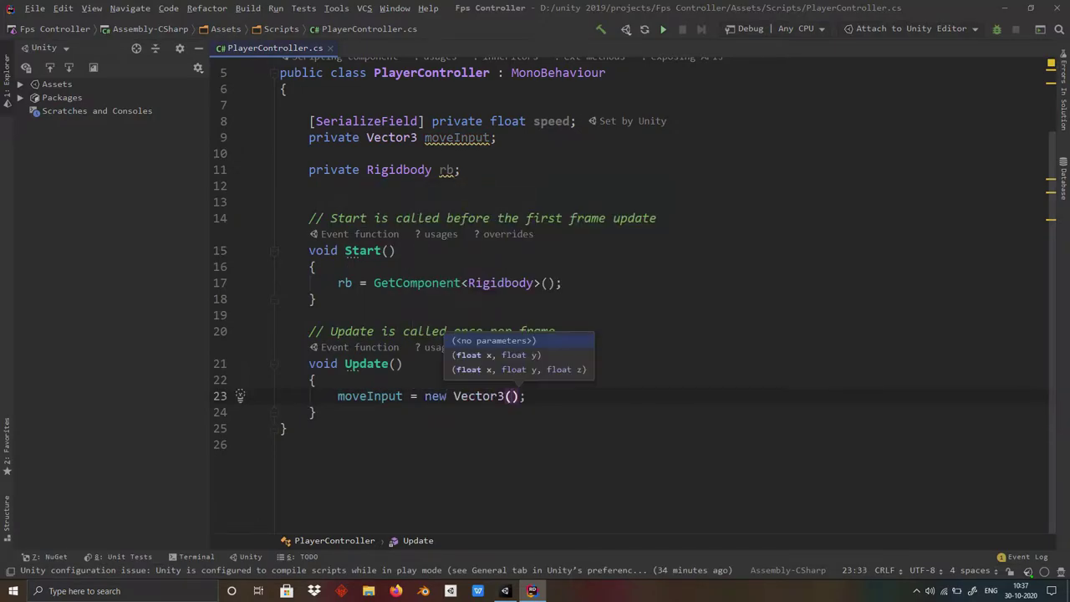
text(inpt)
key(BackSpace)
key(Return)
text(.)
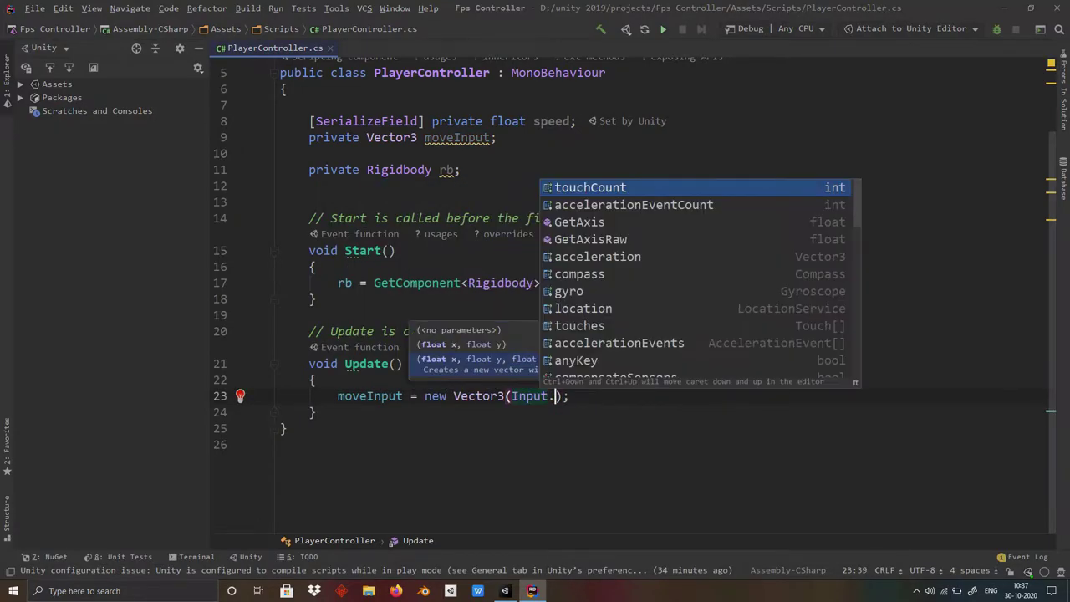
text(GetAx)
key(Return)
text("Horizontal"))
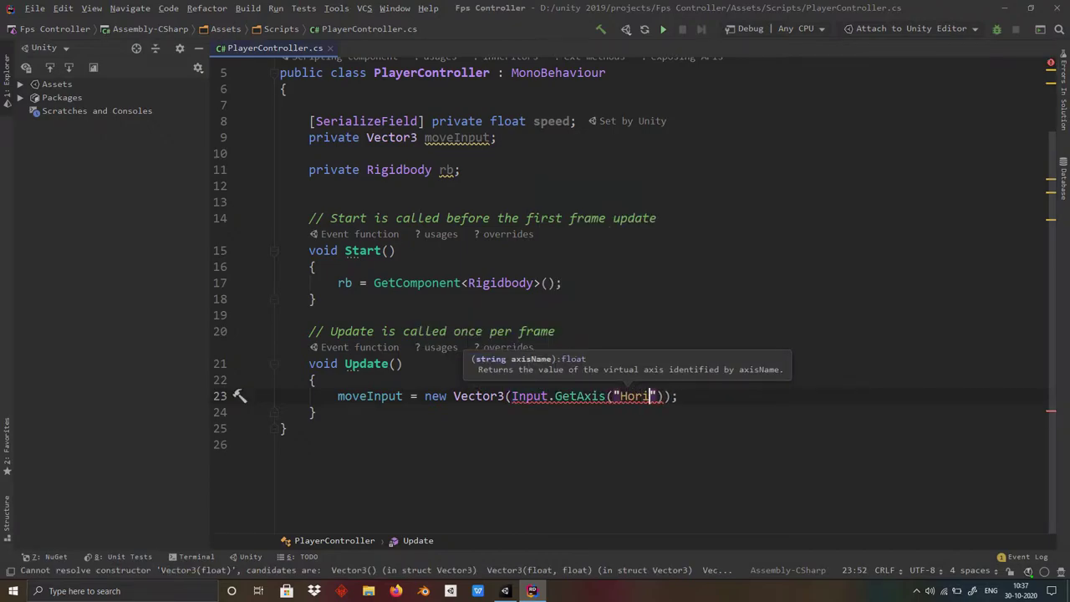
text(, )
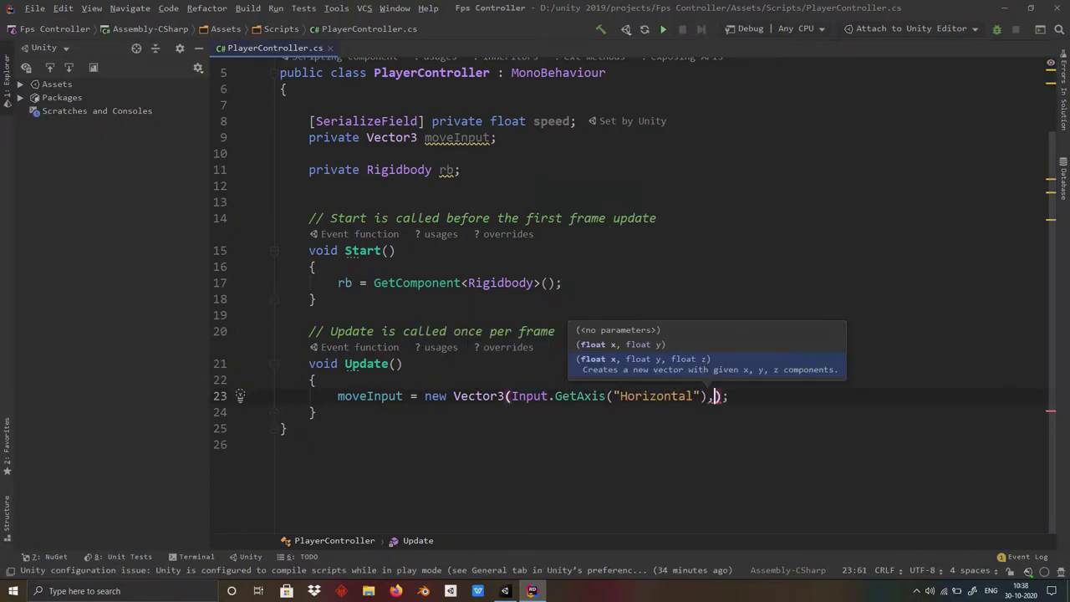
text(0,inpu)
key(Return)
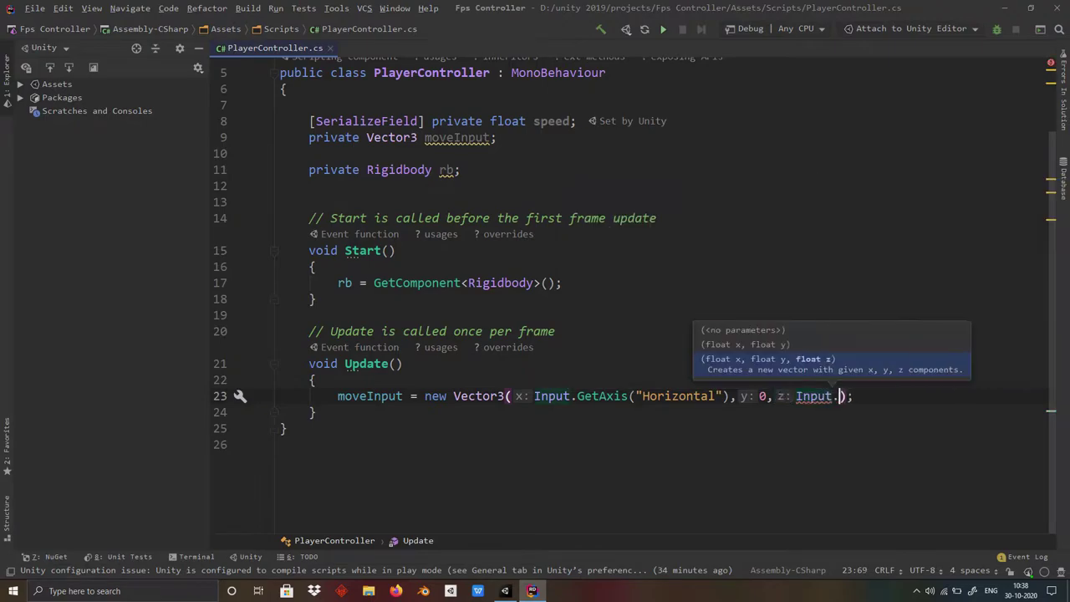
text(.get)
key(Return)
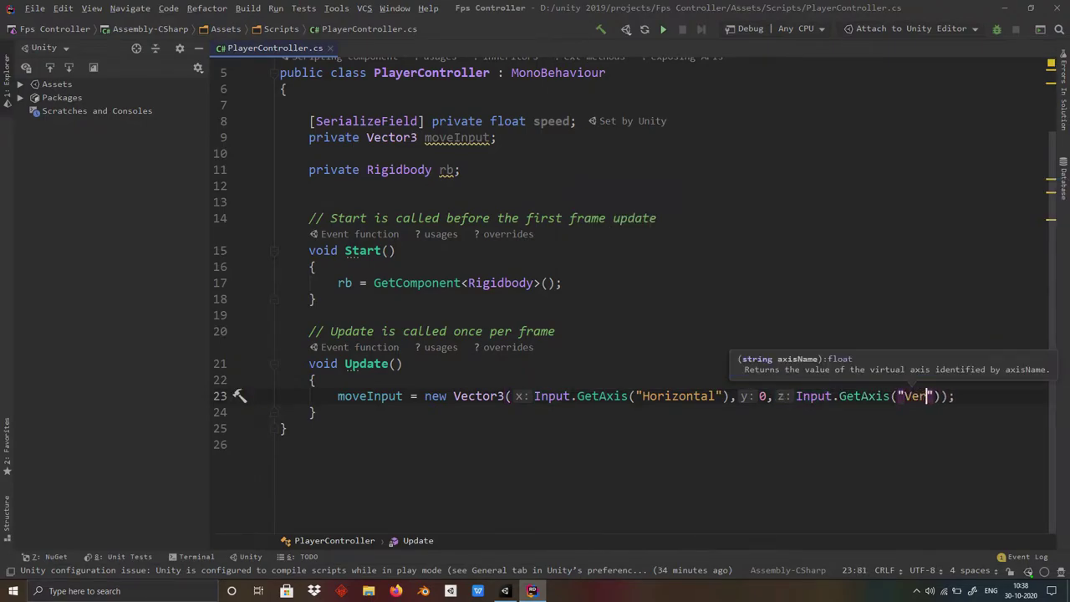
Add moveInput.Normalize(); and moveInput *= speed; to Update
key(End)
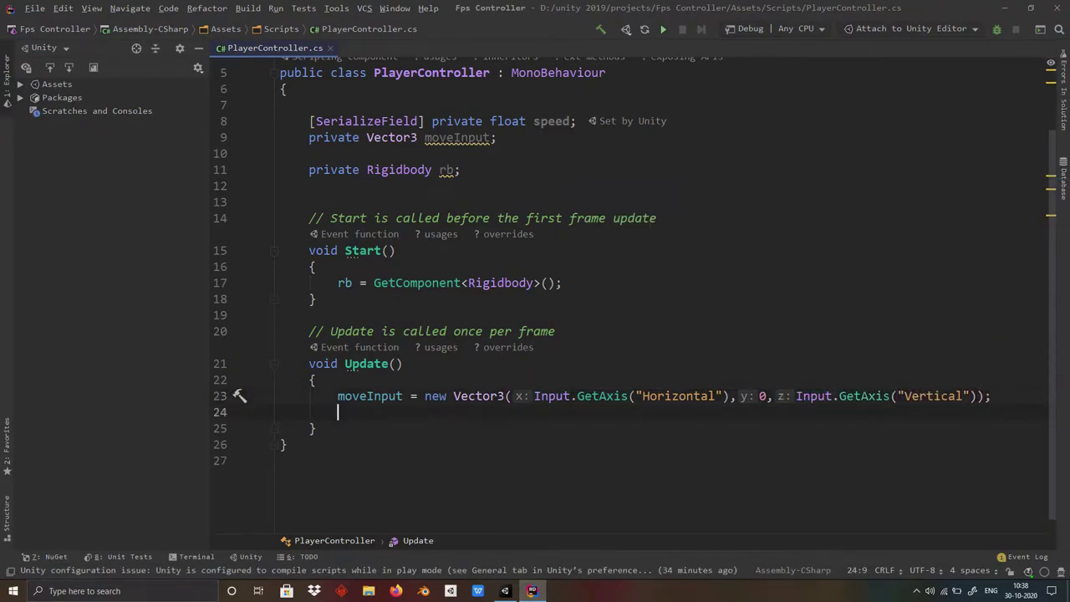
text(move)
key(Return)
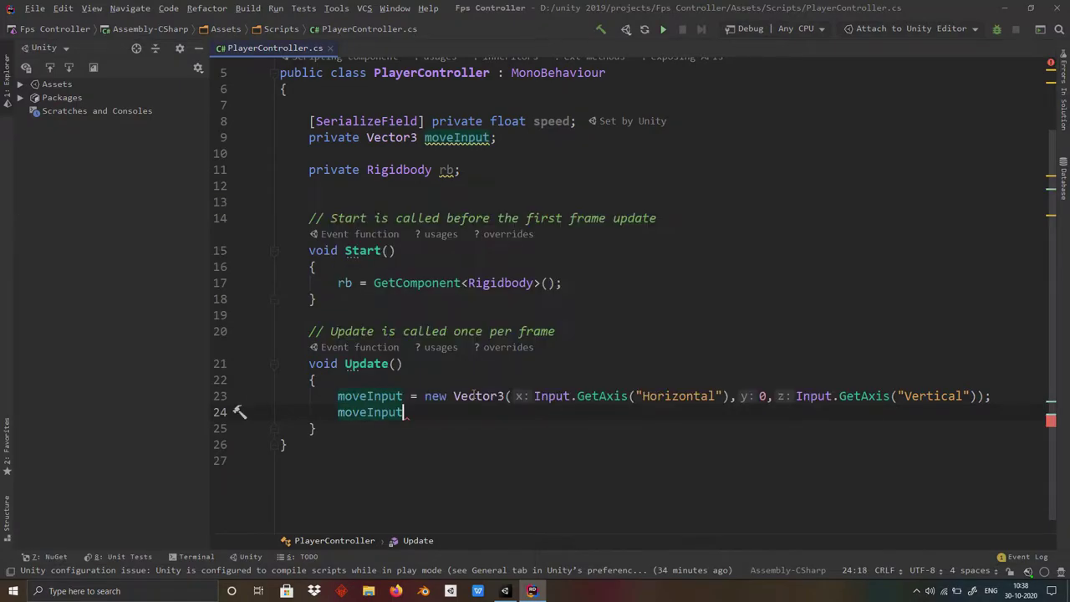
text(.nor)
key(Return)
text(;)
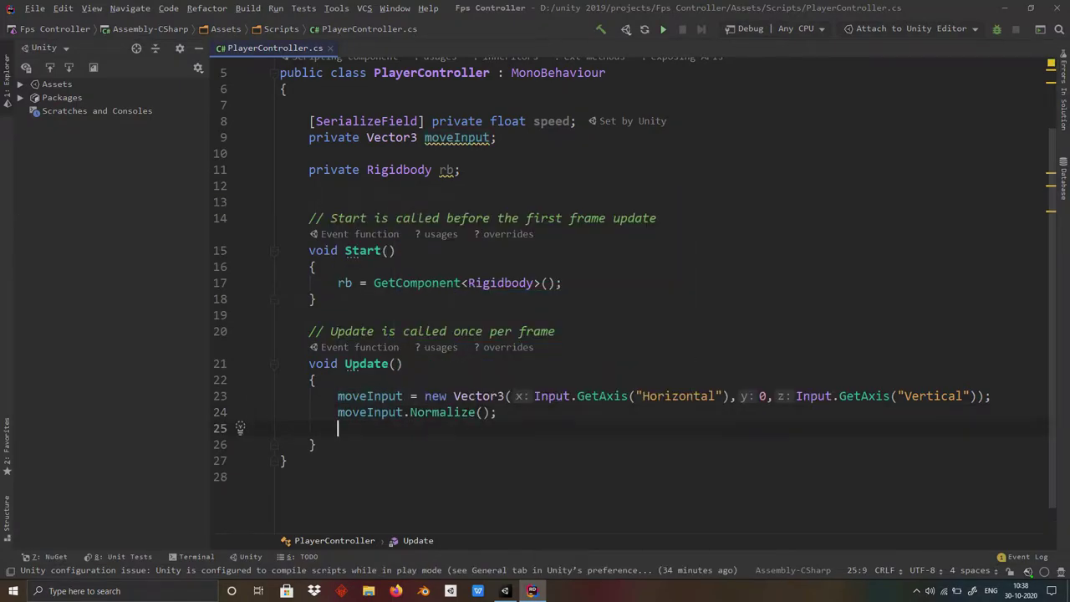
text(move)
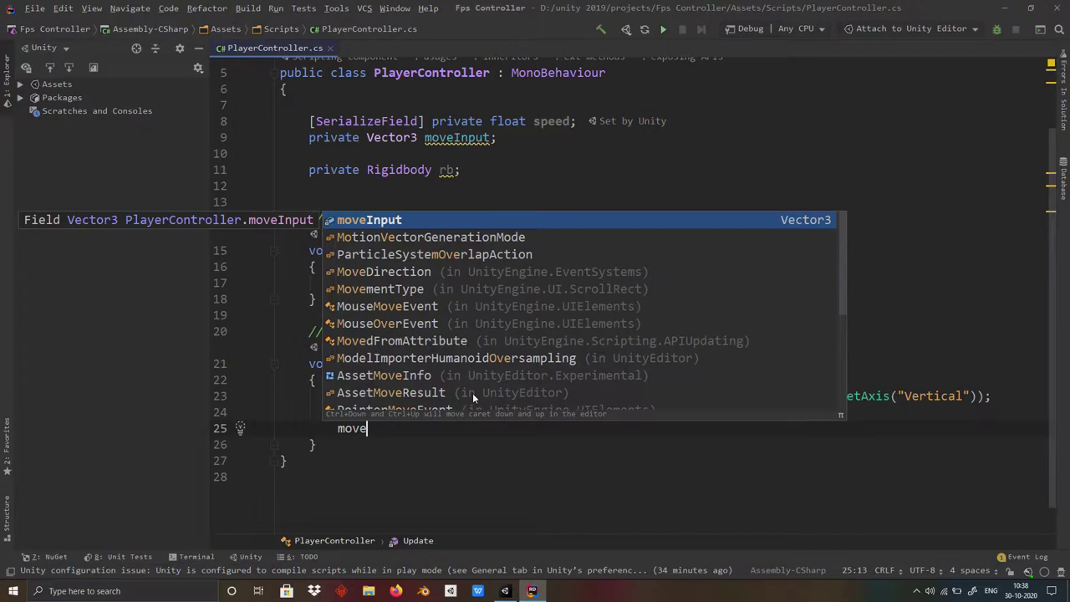
key(Return)
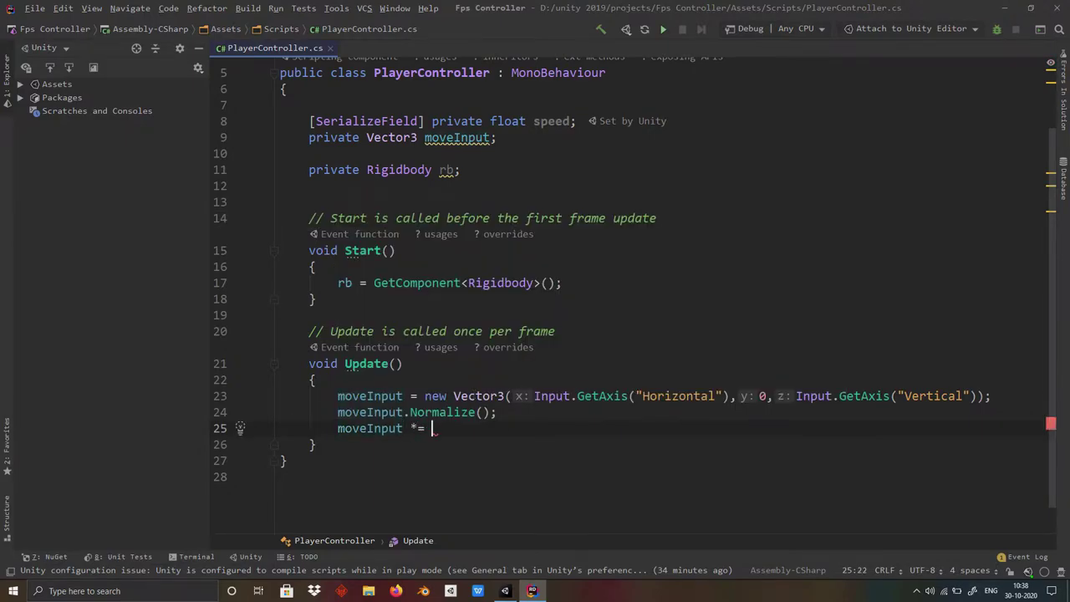
text(sp)
key(Return)
text(;)
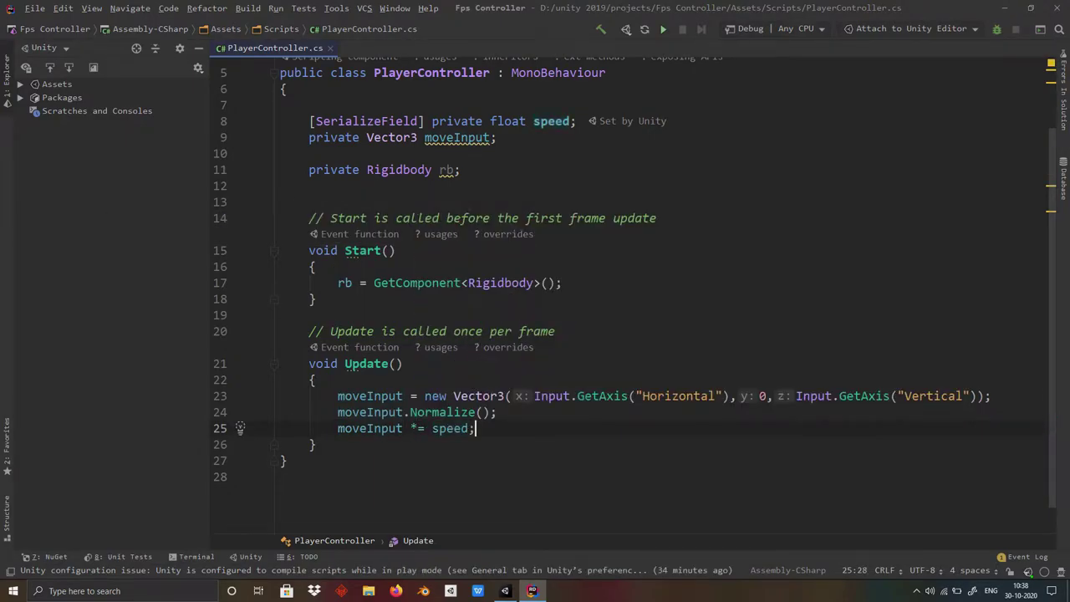
scroll(343, 412, down, 1)
click(343, 412)
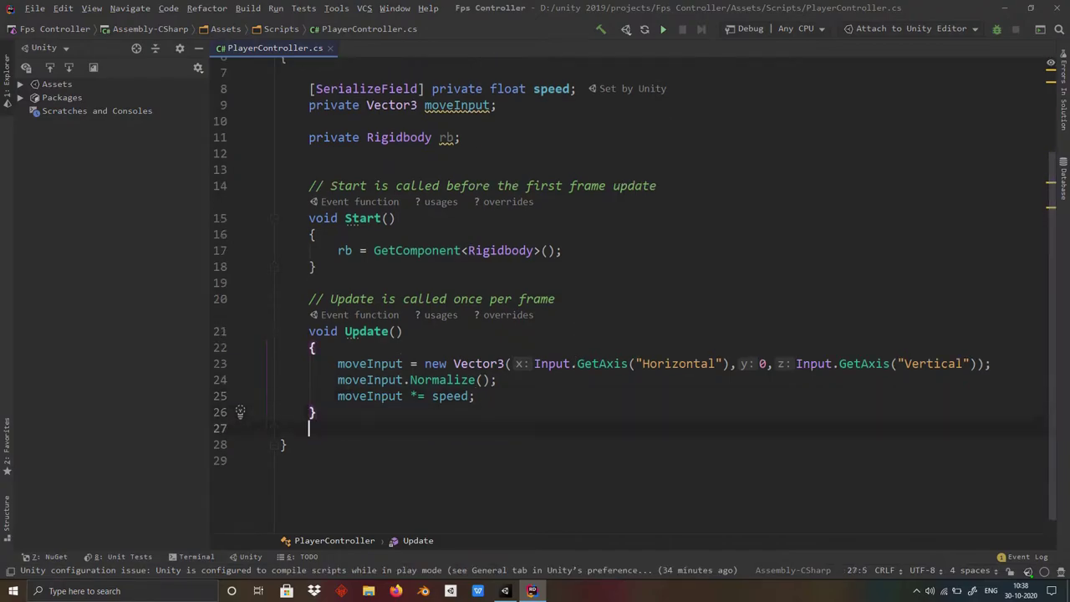
Add a FixedUpdate method that assigns rb.velocity a new value
key(Return)
text(void Fixed)
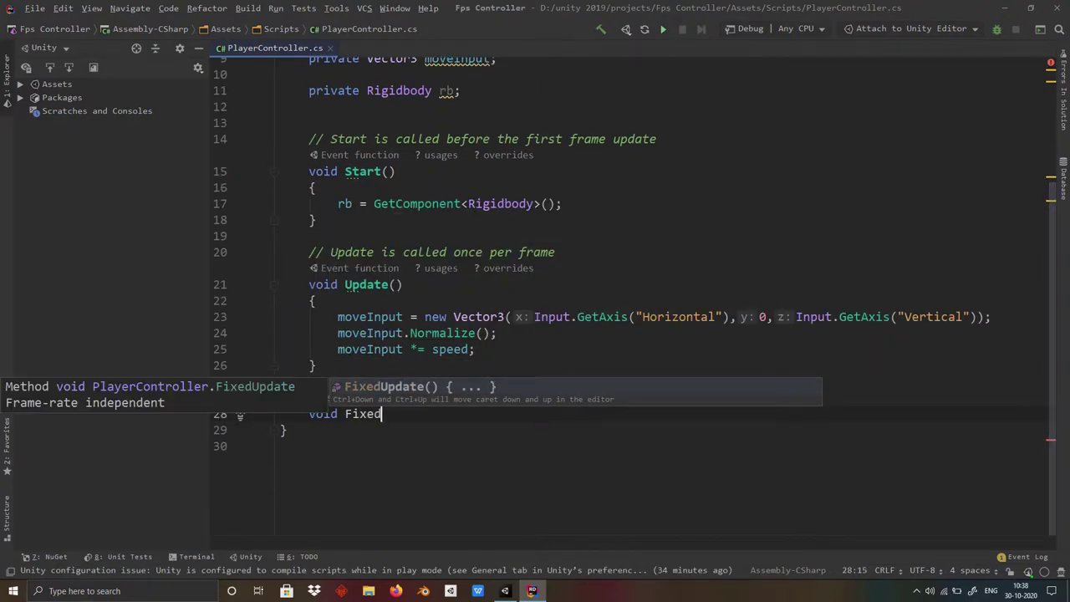
key(Return)
key(BackSpace)
text(r)
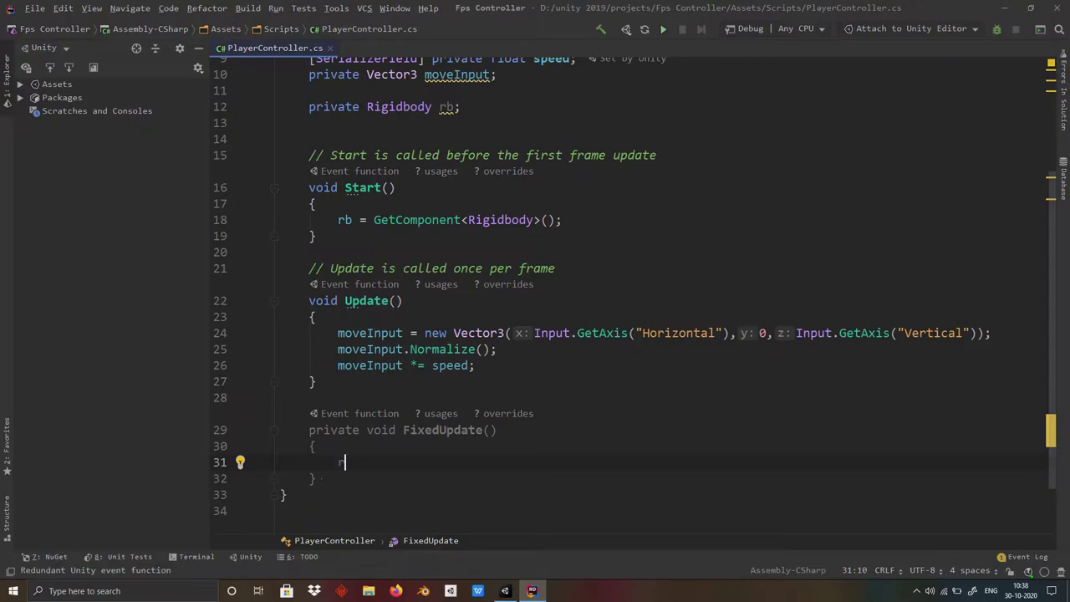
text(bv)
key(BackSpace)
text(.)
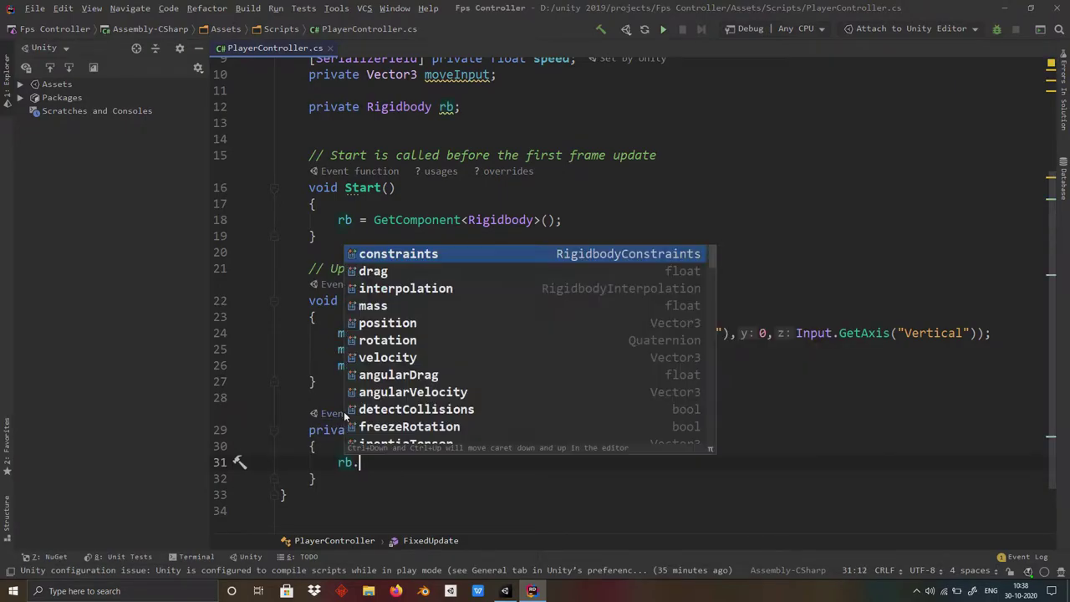
text(velocity = new)
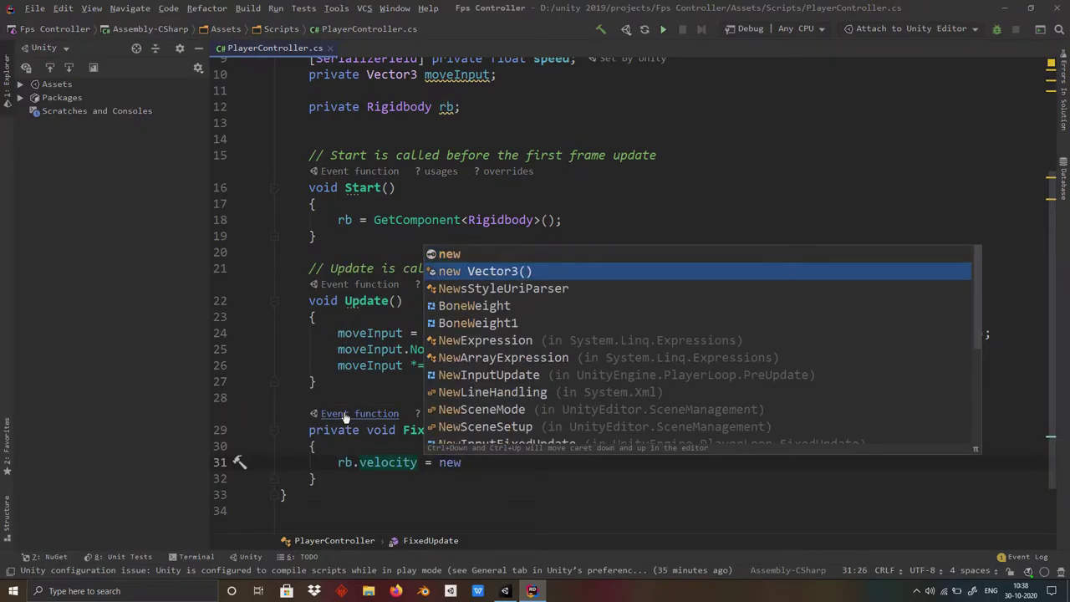
Set the velocity to new Vector3(moveInput.x, rb.velocity.y, moveInput.z)
key(Return)
text(move);)
key(Return)
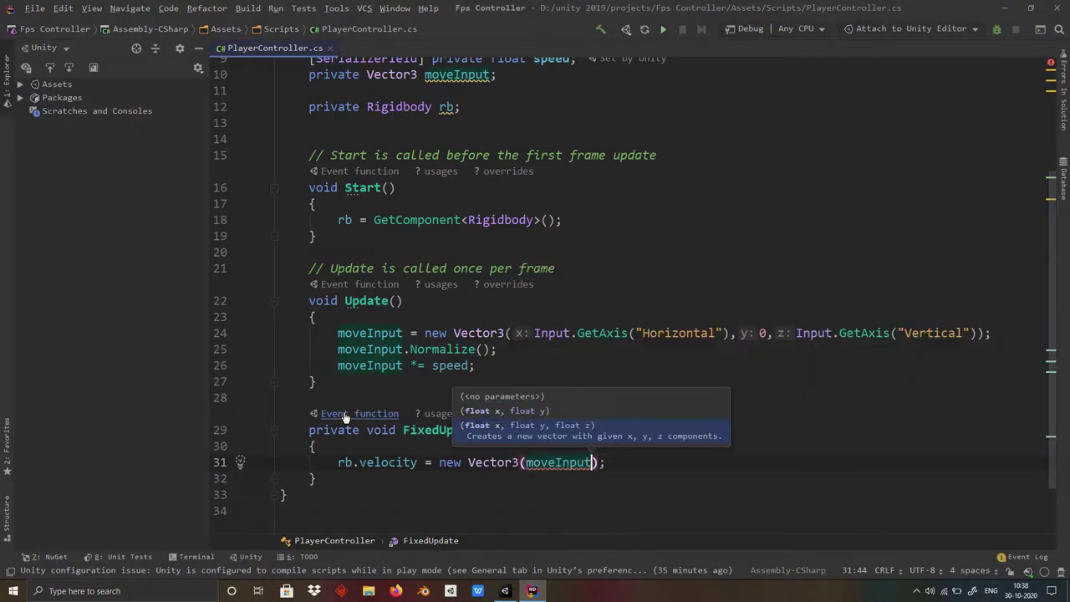
text(.x, rb.)
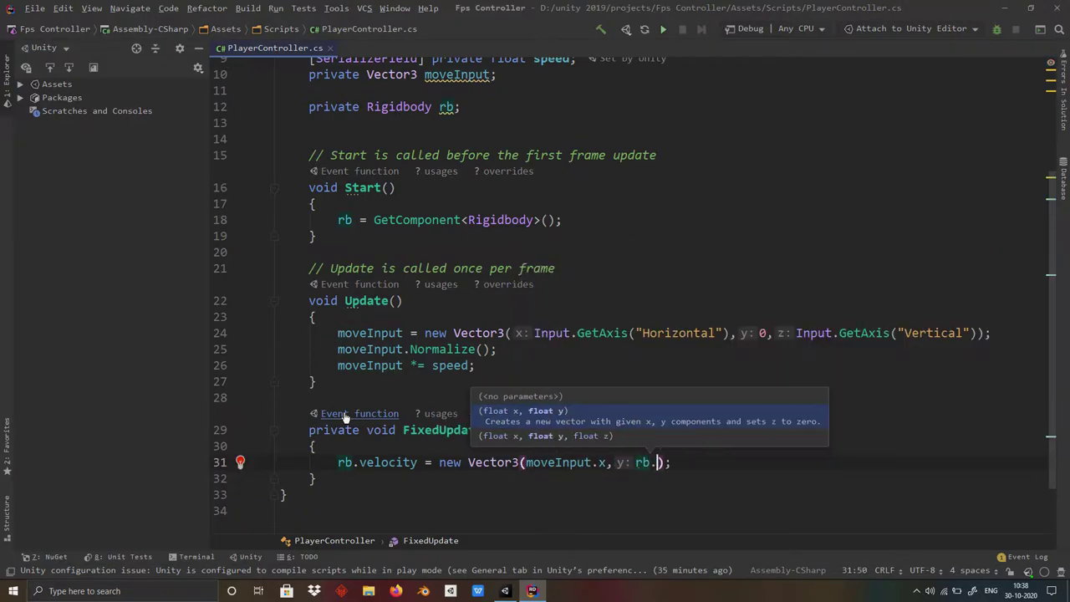
text(ve)
key(Return)
text(.y,)
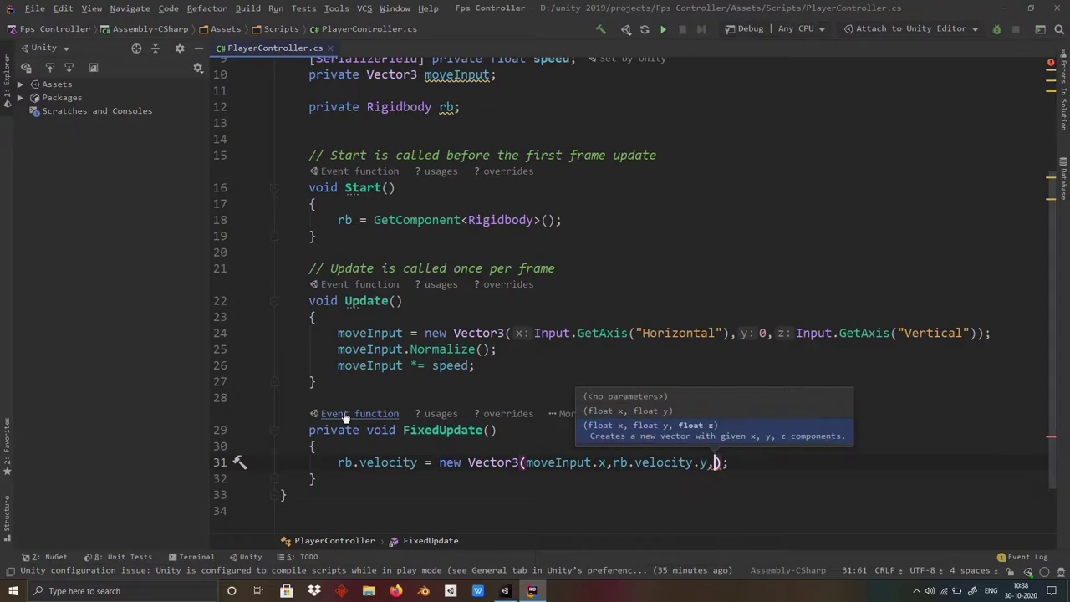
text(mo)
key(Return)
text(.z)
key(End)
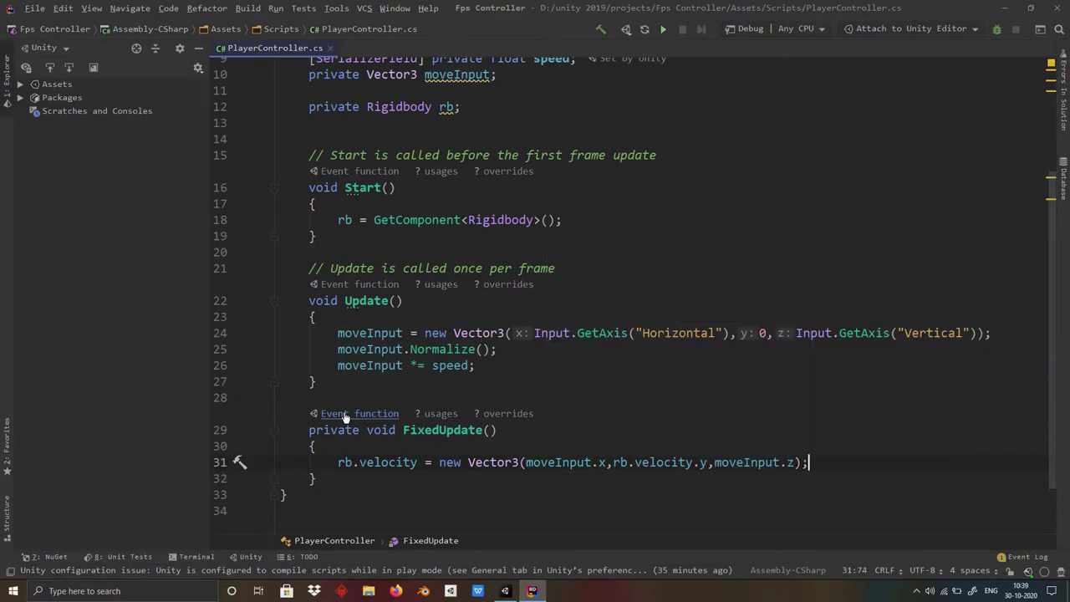
Minimize Rider to return to Unity
click(474, 366)
scroll(669, 251, up, 1)
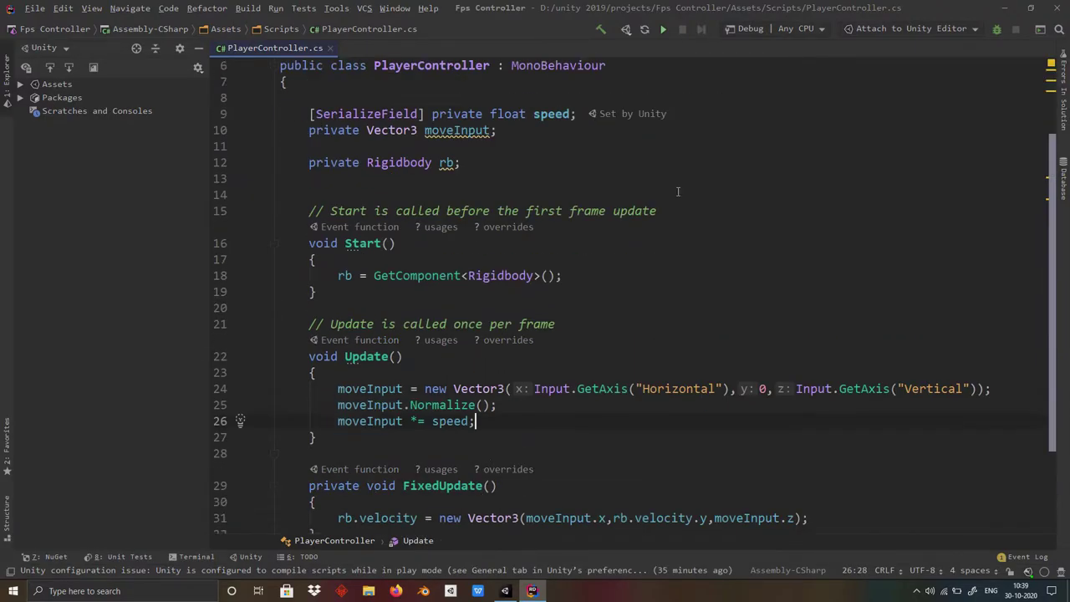
click(1004, 8)
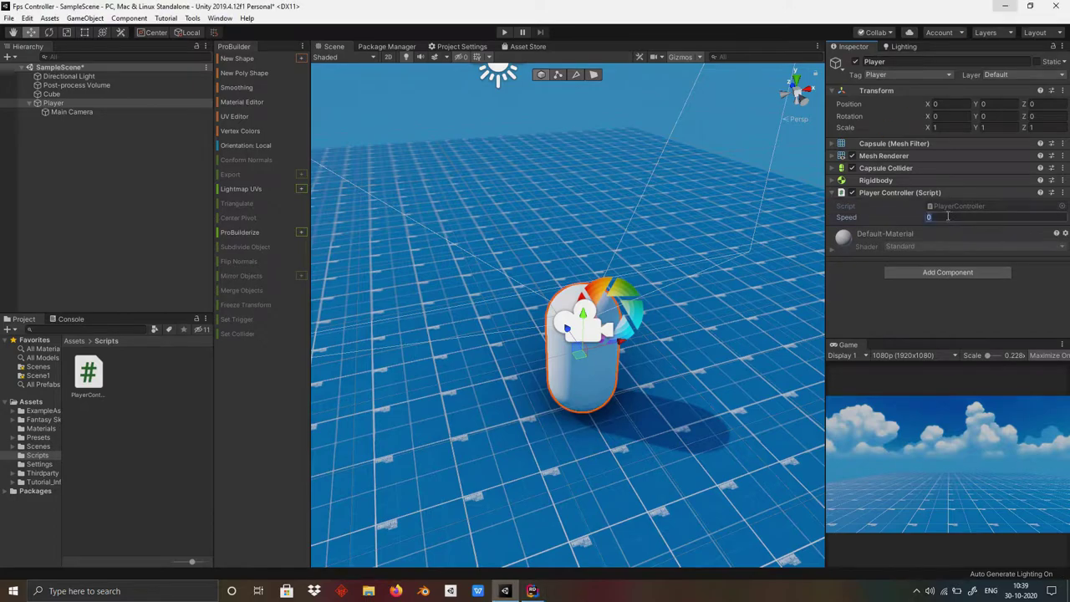
Test the Player's keyboard movement in play mode, then stop it
click(504, 33)
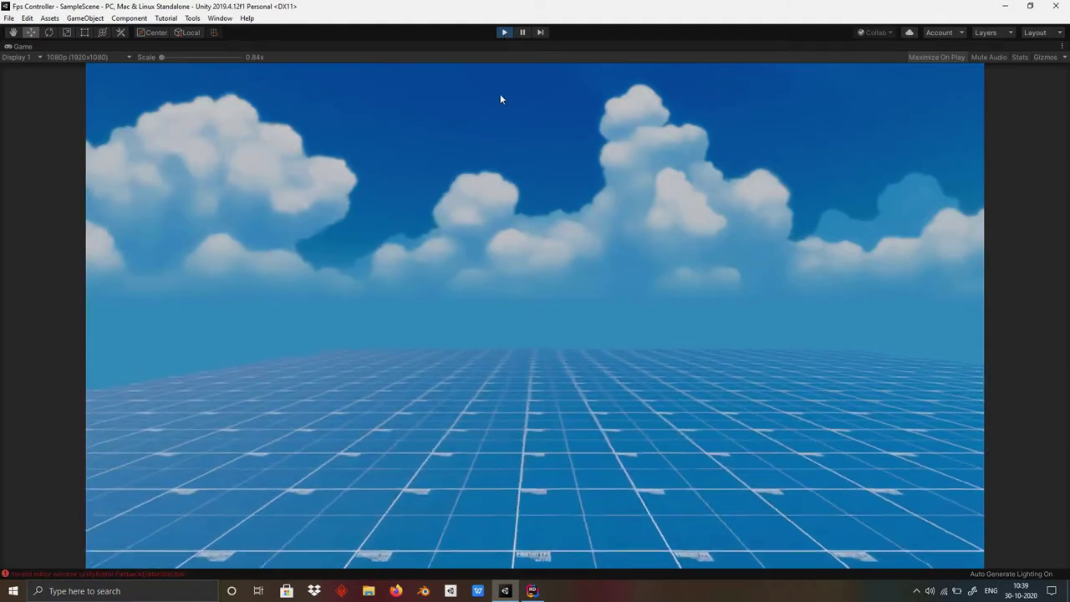
key(s)
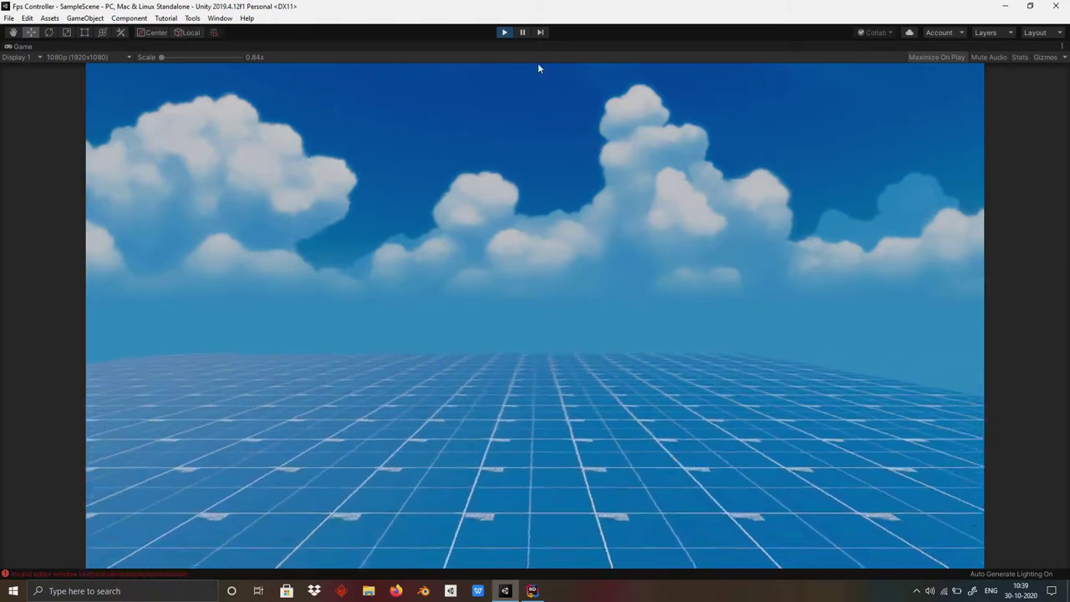
click(503, 33)
click(839, 193)
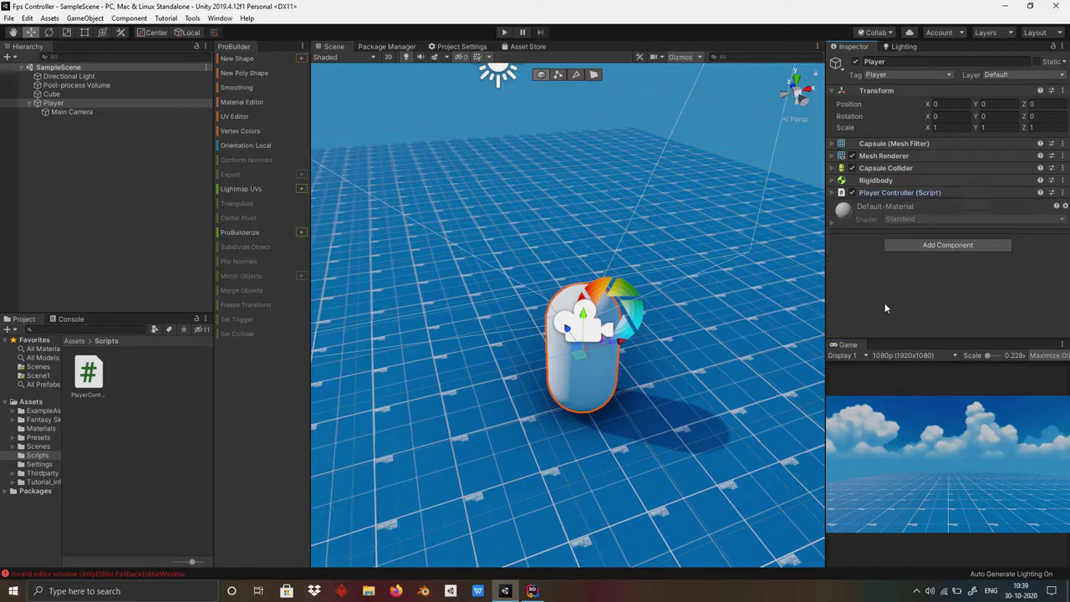
click(99, 206)
click(71, 318)
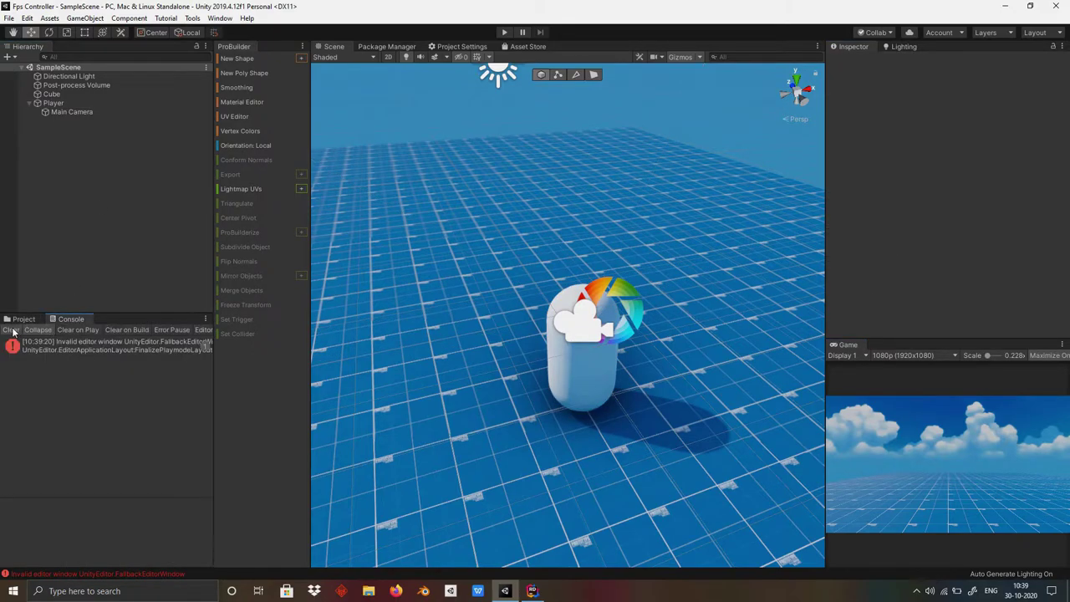
click(23, 318)
Create a new C# script named MouseLook in the Scripts folder
right_click(139, 424)
click(318, 164)
text(MouseLook)
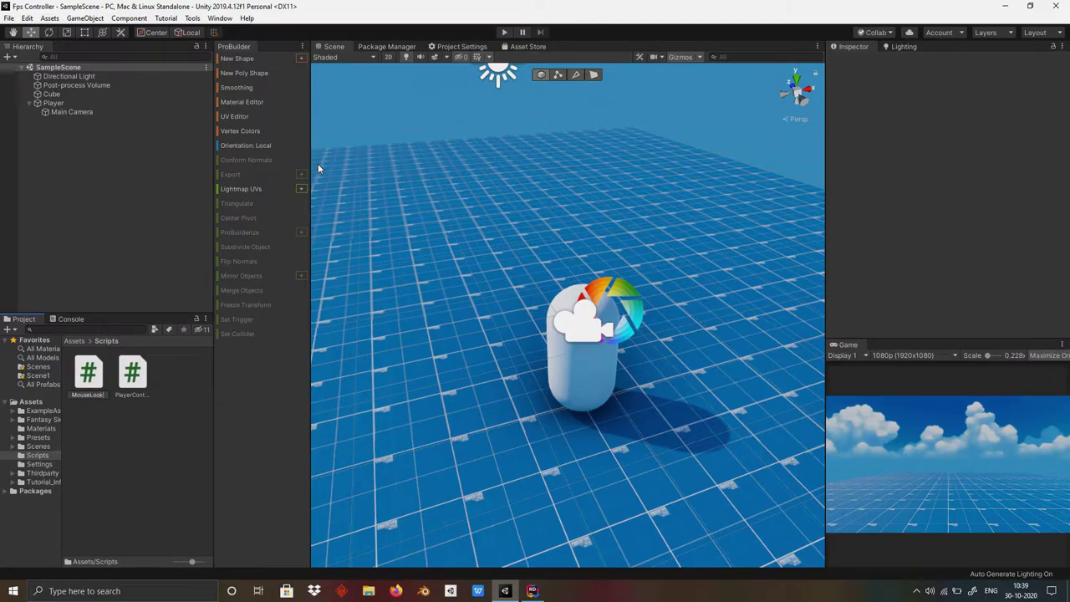
click(84, 112)
scroll(902, 269, down, 5)
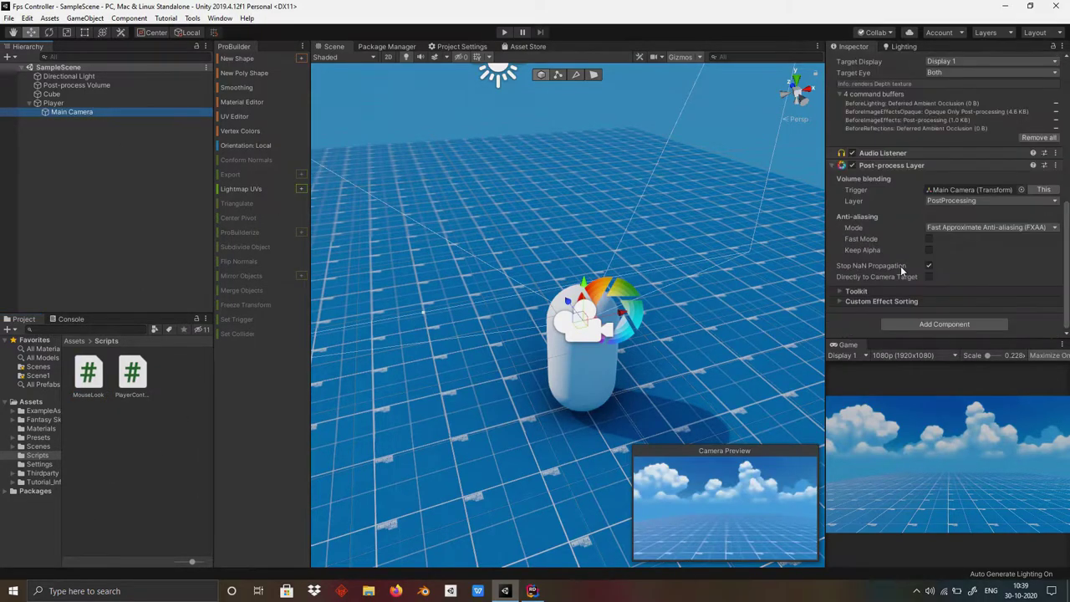
Open MouseLook.cs and declare float fields rotX and rotaY
double_click(94, 384)
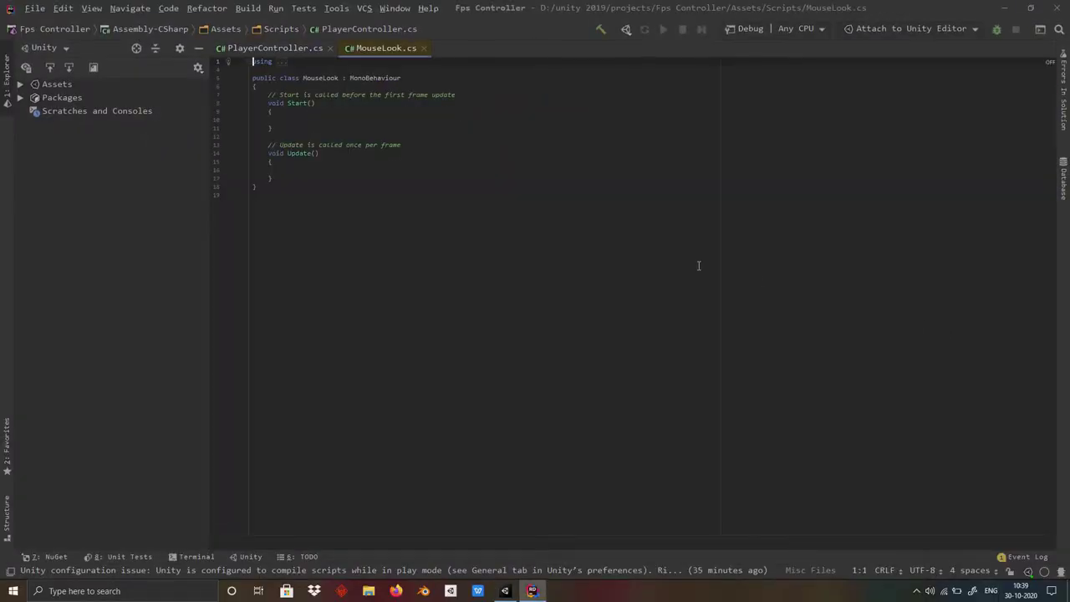
ctrl+scroll(342, 125, up, 2)
click(284, 128)
key(Return)
key(Return)
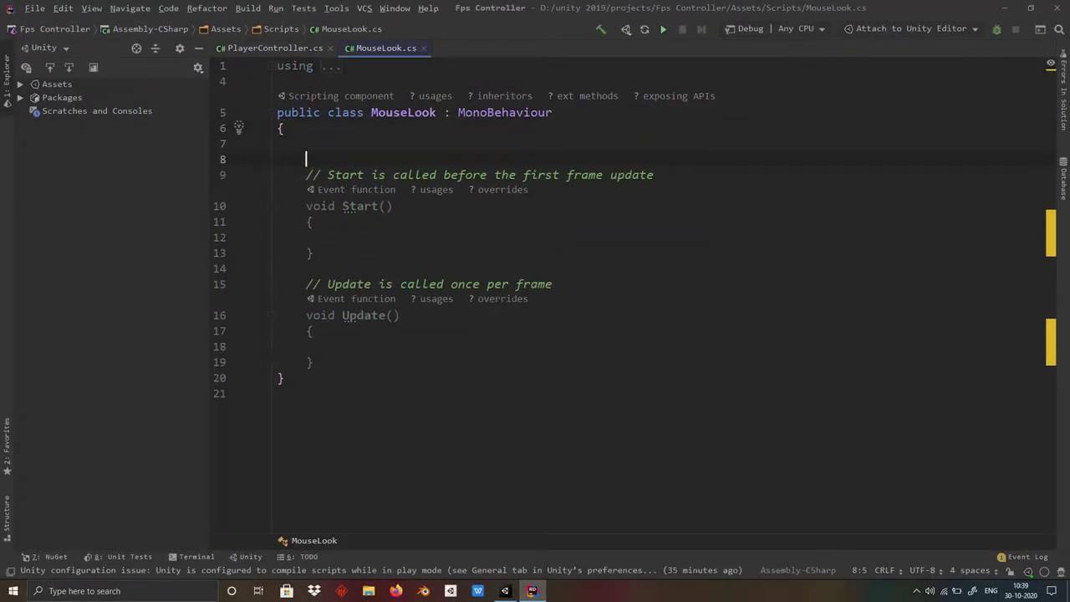
text(float )
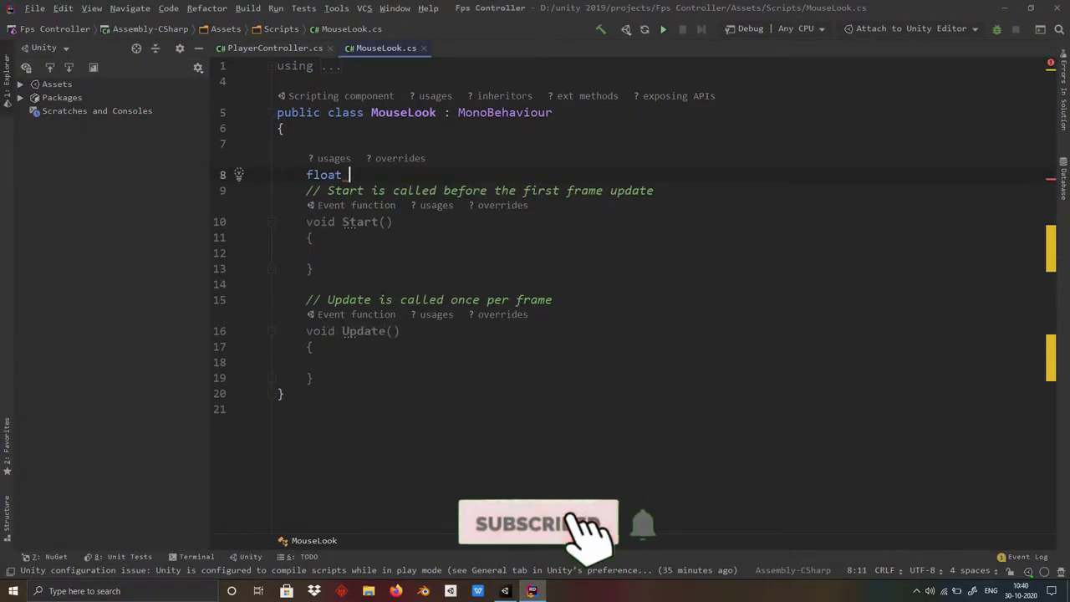
text(rot)
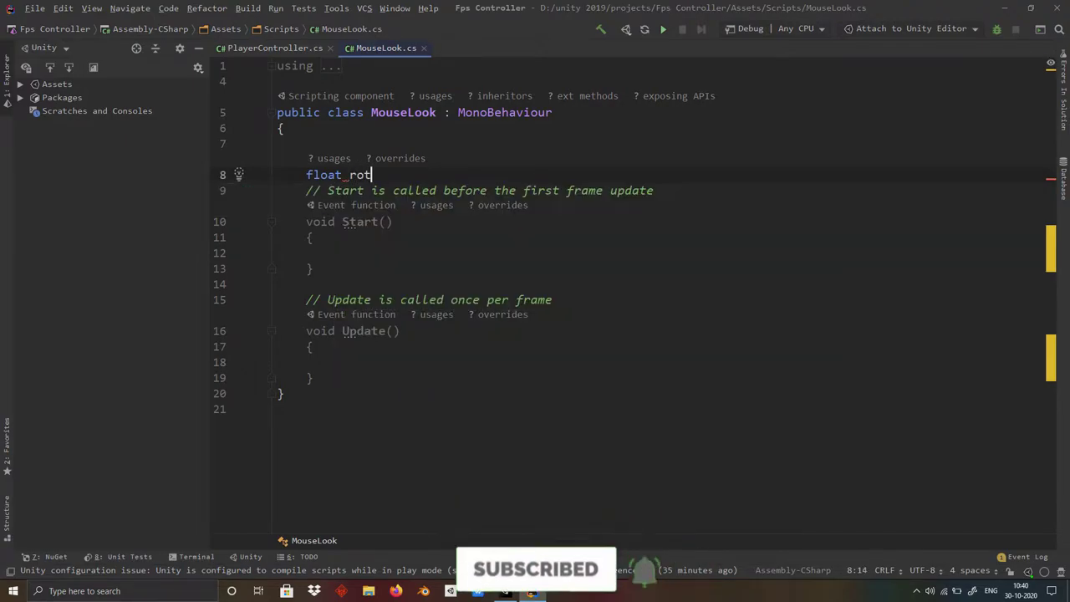
text(X;)
key(Return)
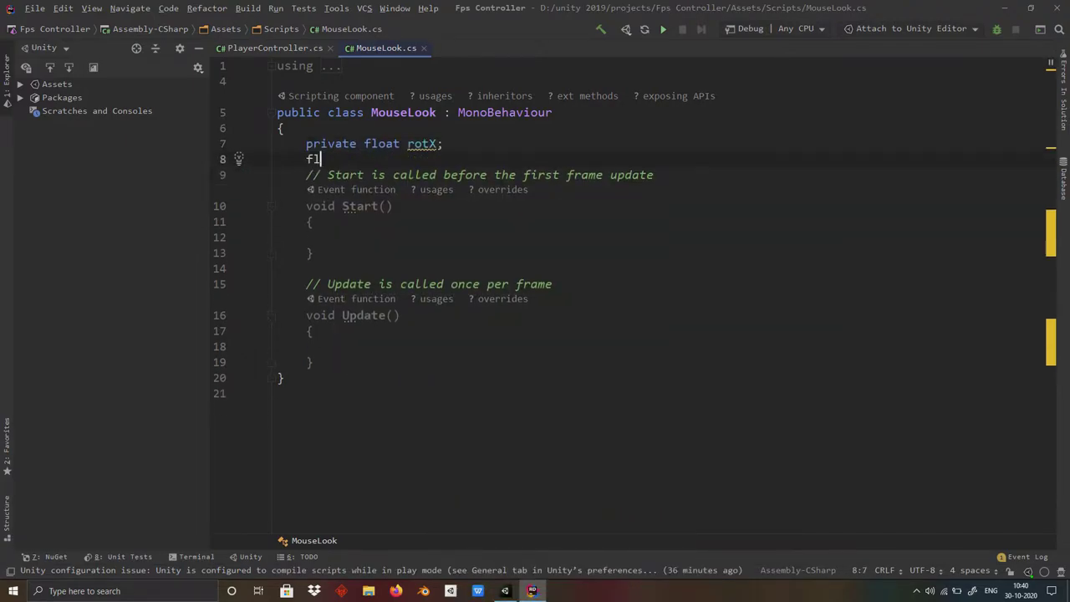
text(float rotaY)
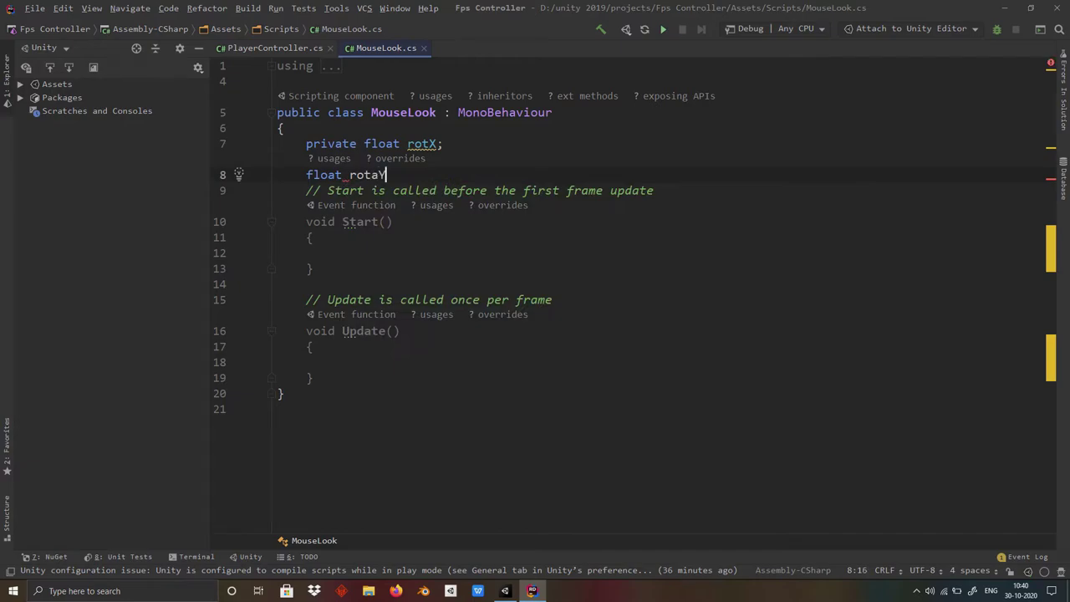
text(;)
key(Return)
Add a [SerializeField] float rotateSpeed field and rename rotaY to rotY
text(float ro)
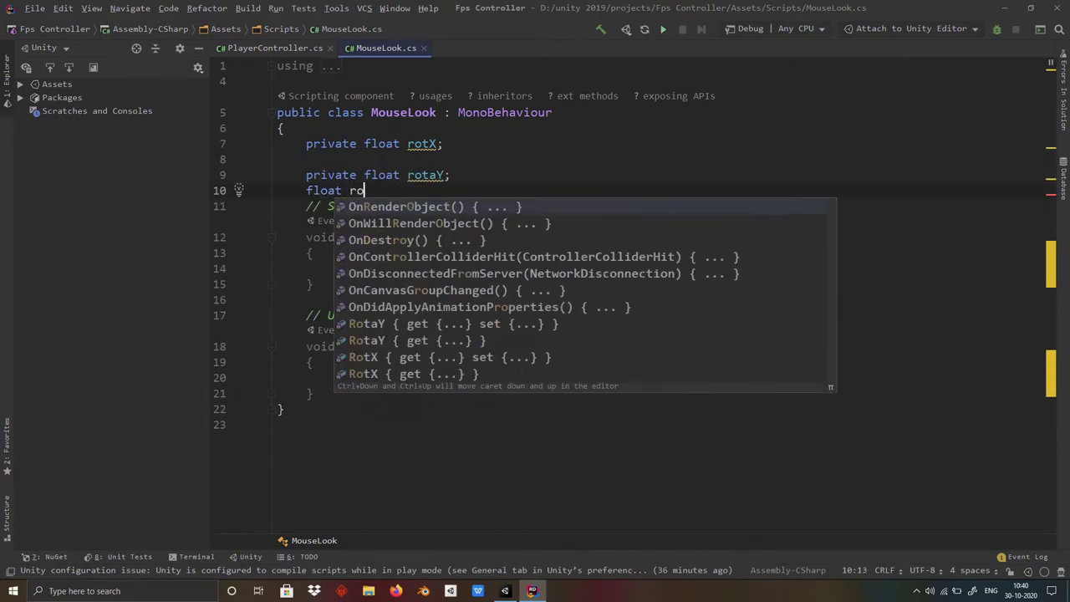
text(tateSpeed;)
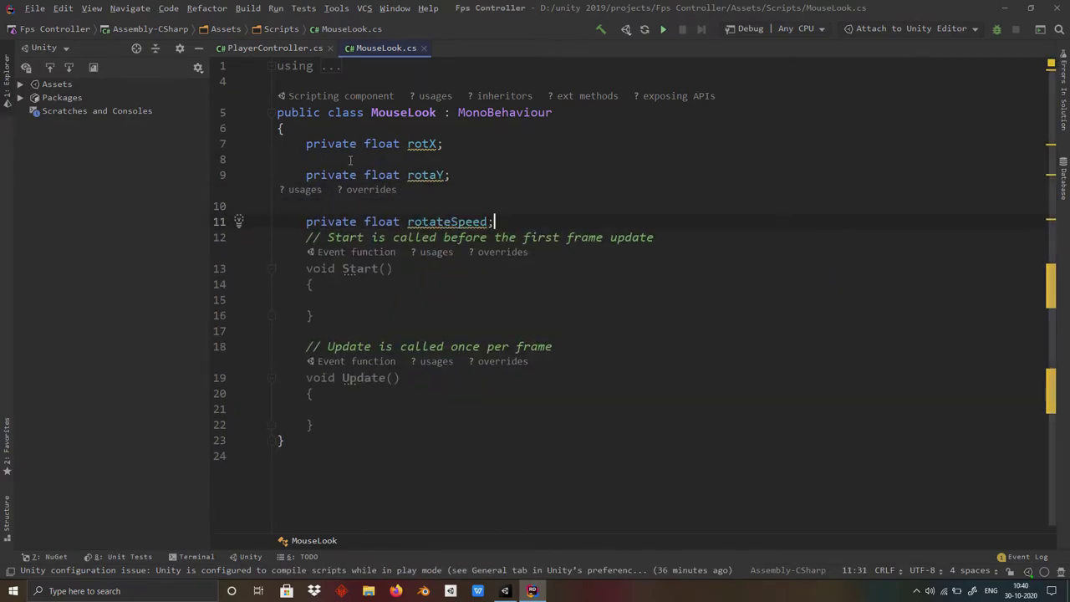
click(306, 206)
text(SerializeField)
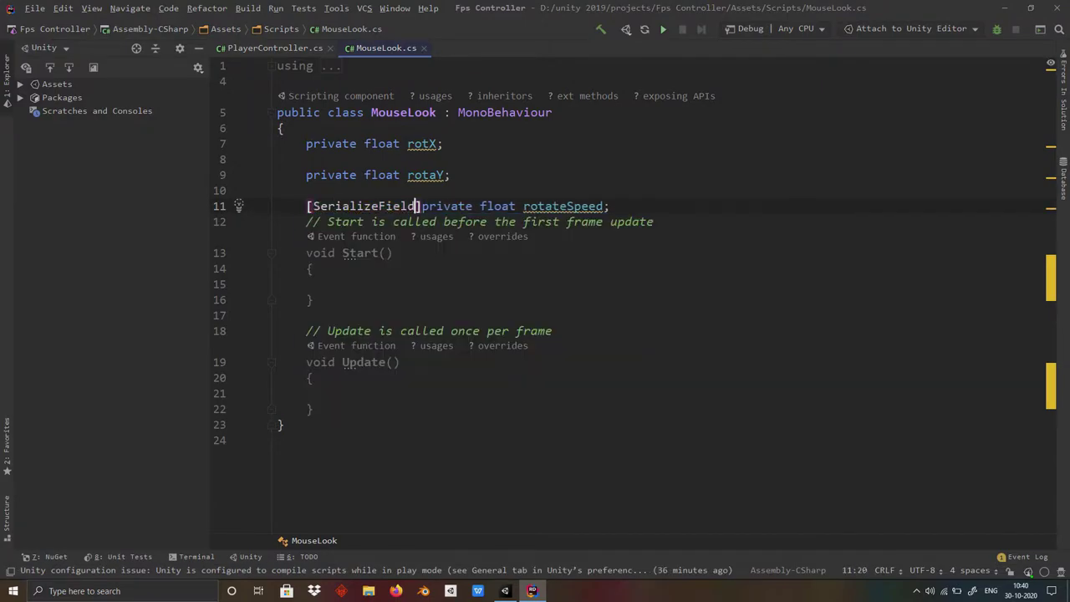
click(436, 175)
key(BackSpace)
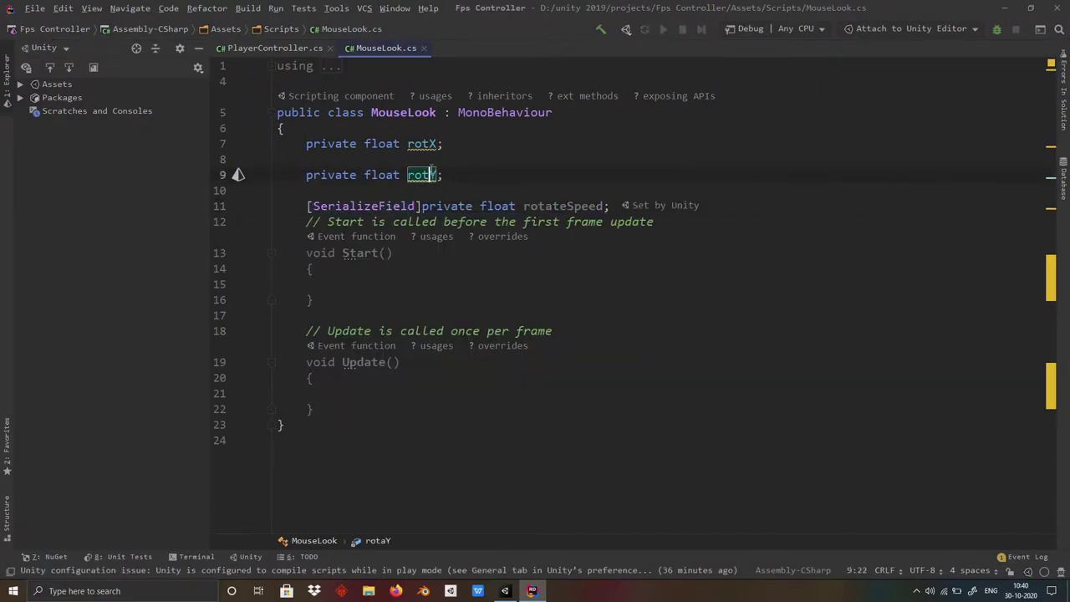
key(Delete)
key(Delete)
In Update(), add rotX += Input.GetAxis("Mouse Y") * rotateSpeed * Time.deltaTime
click(345, 368)
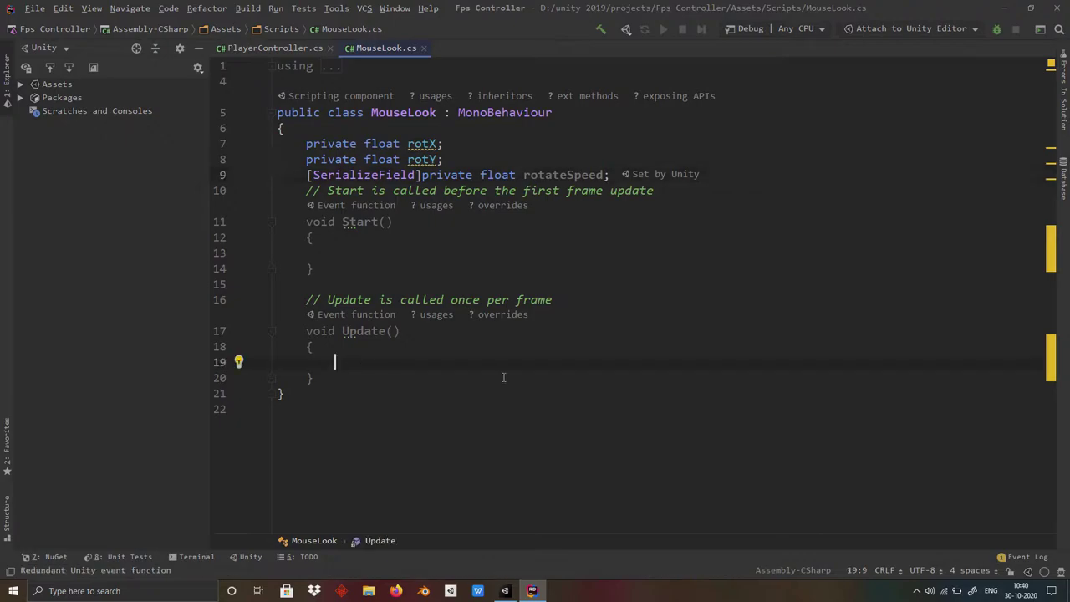
text(rotX )
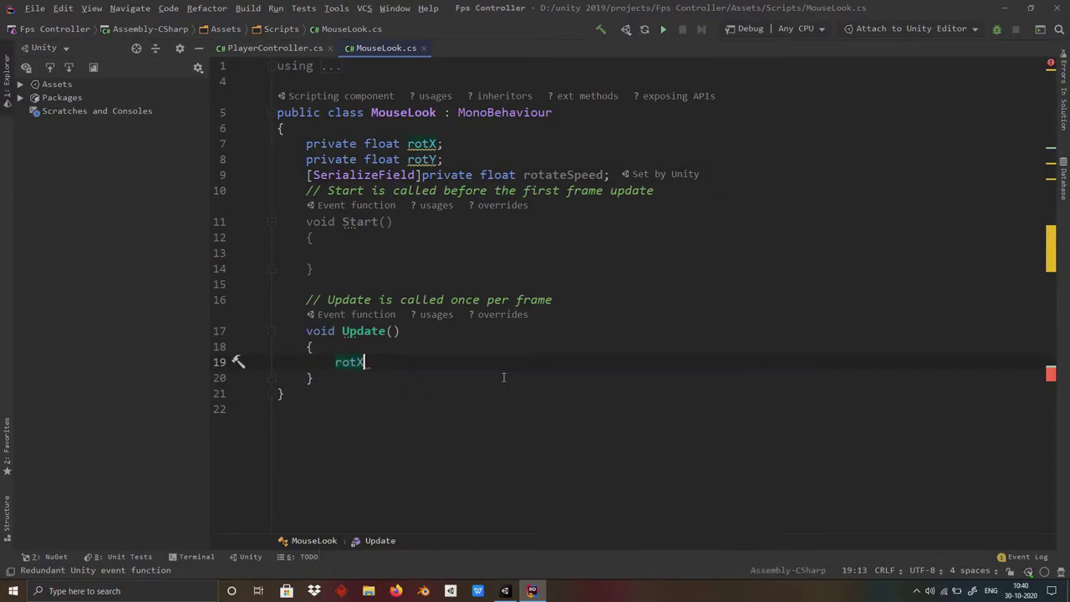
text(+= )
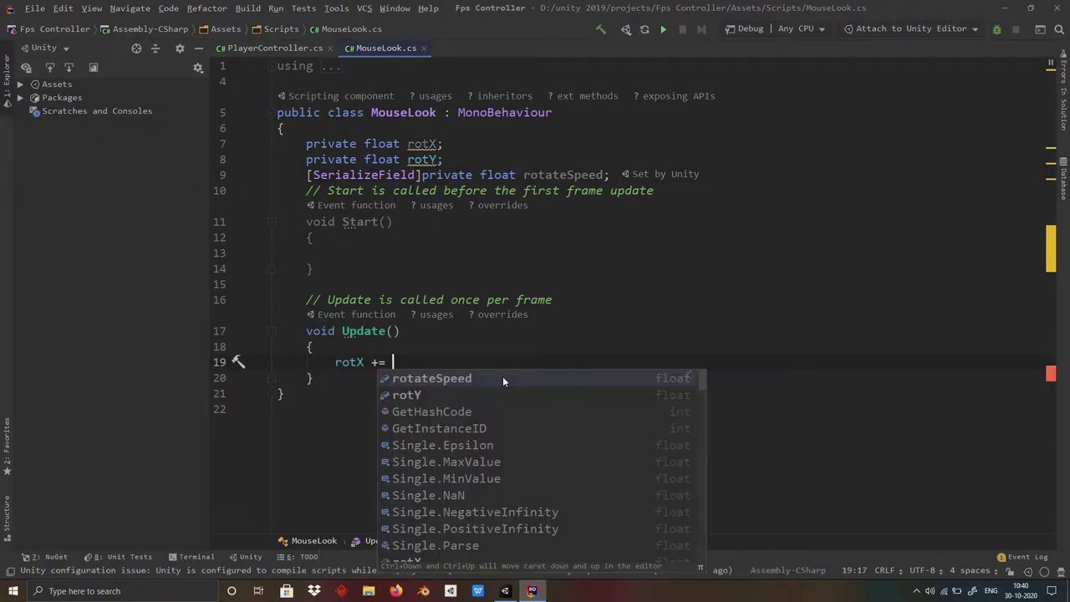
text(inp)
key(Return)
text(.get)
click(503, 380)
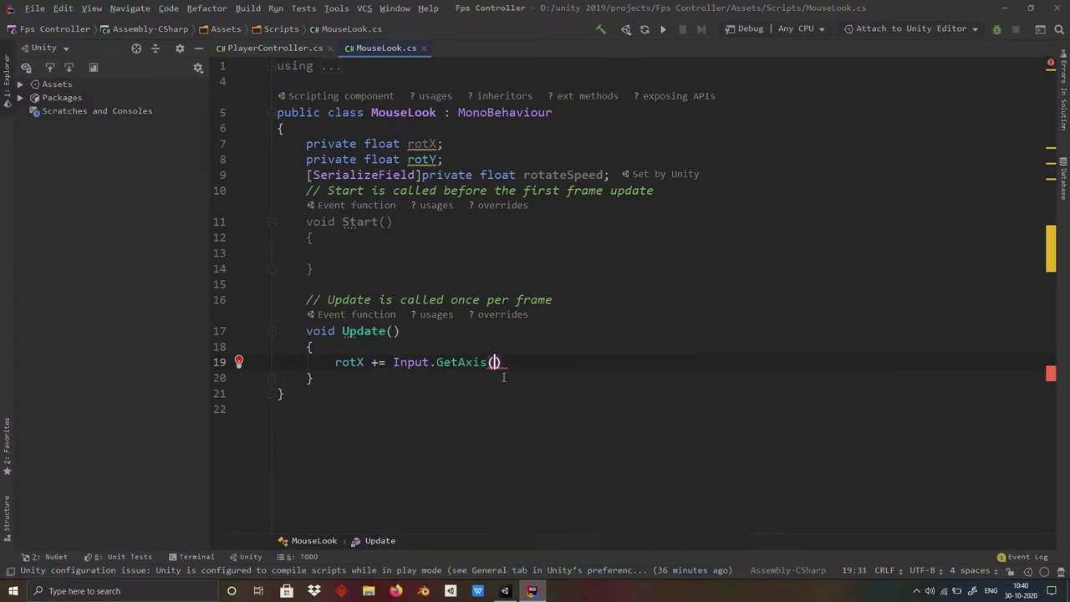
text("Mouse )
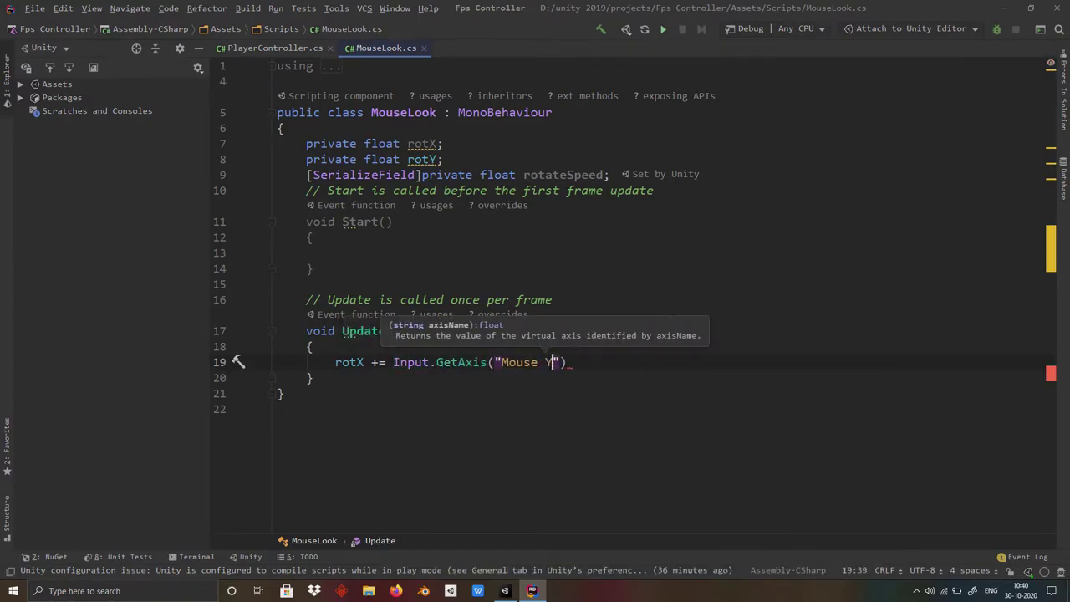
text(Y)
key(End)
text(ro)
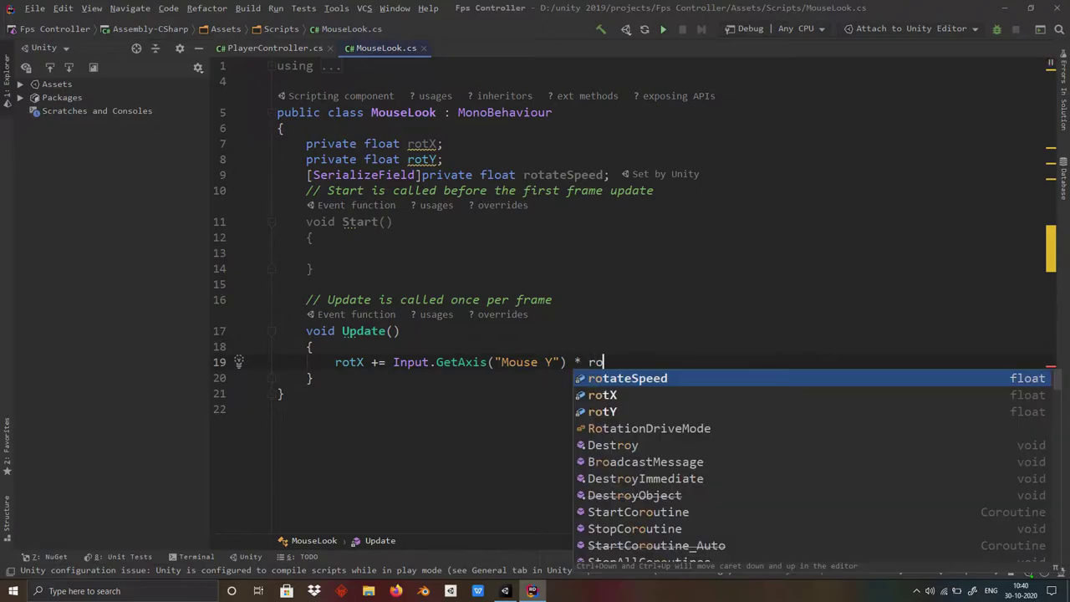
key(Return)
text(* Time.d)
key(Return)
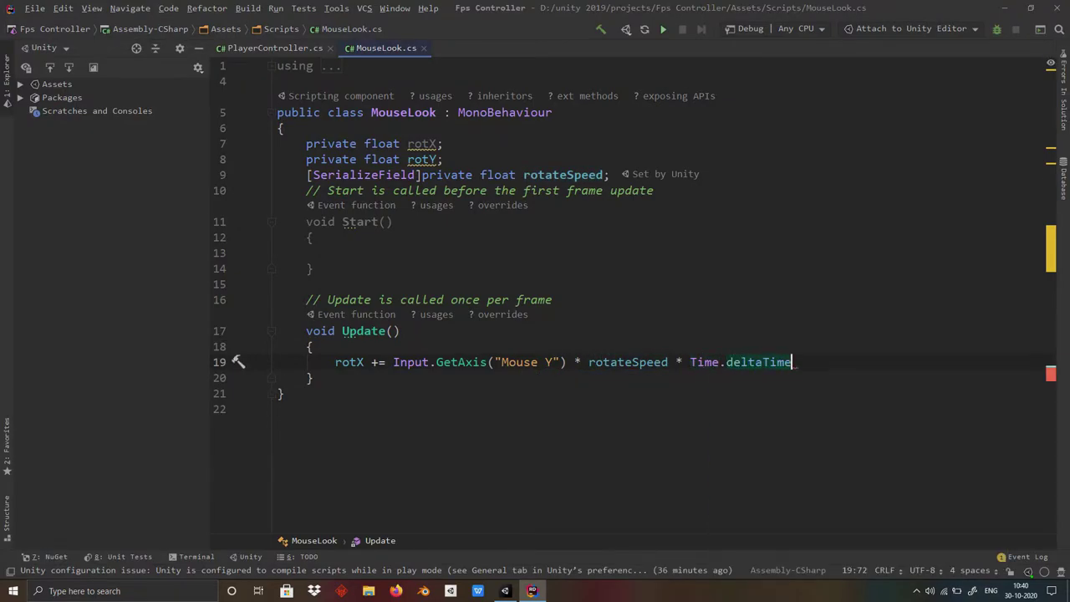
text(;)
key(Return)
Add the matching rotY line using Mouse X, rotateSpeed and Time.deltaTime
text(ro)
key(Down)
key(Down)
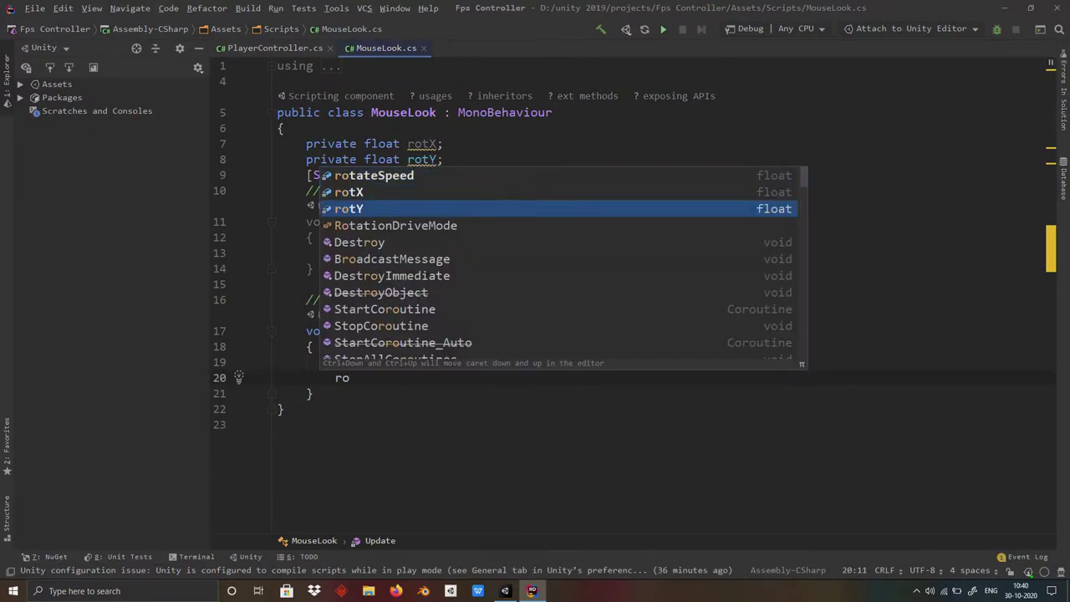
key(Return)
text(= Input)
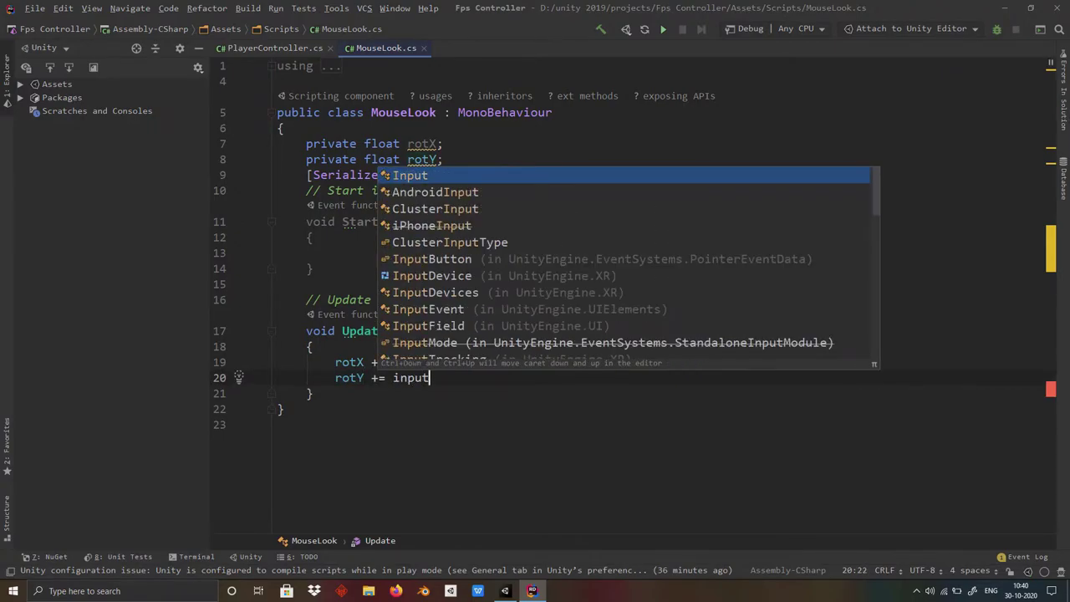
text(.get)
key(Return)
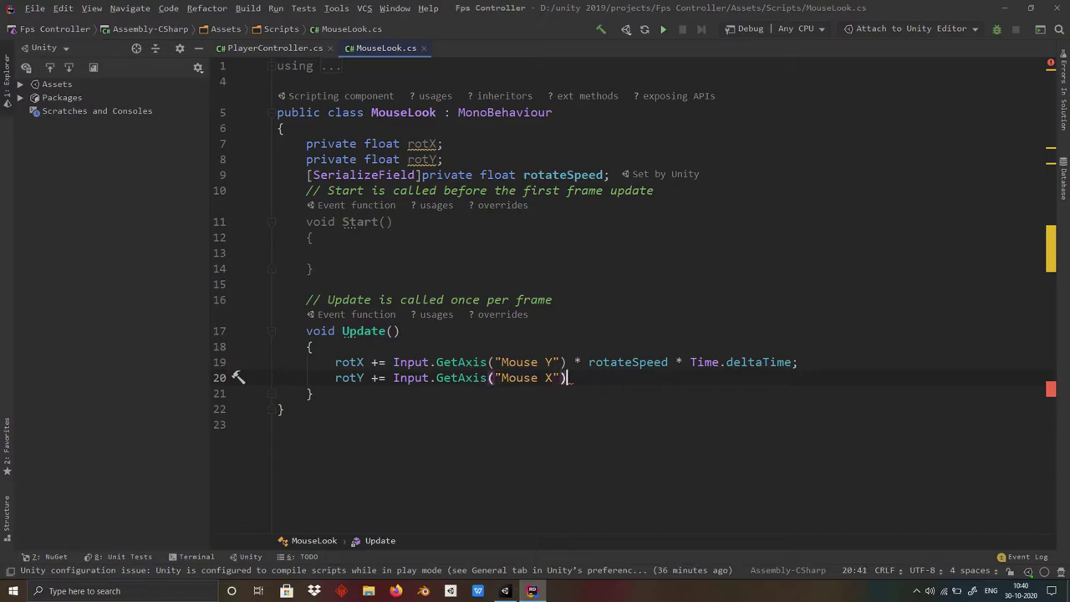
text( * rotat)
key(Return)
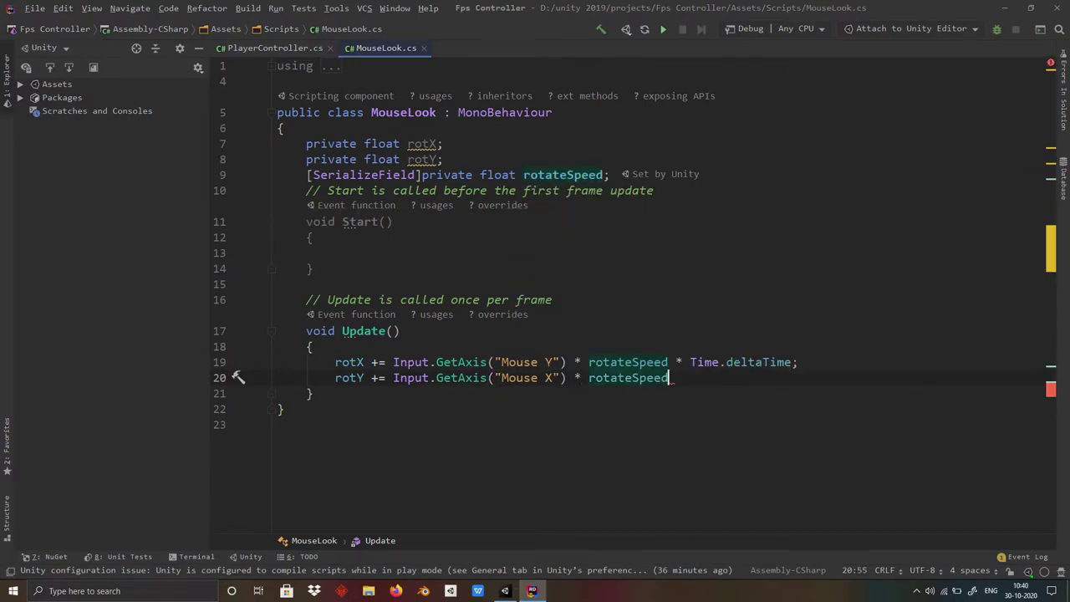
text( * Time.del)
key(Return)
text(;)
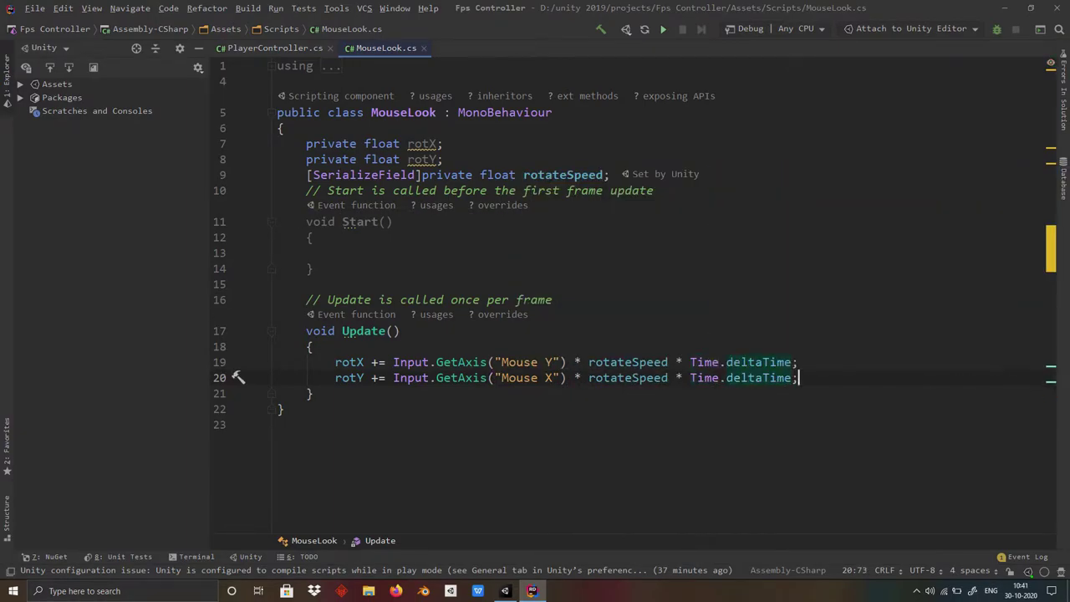
Clamp rotX between -60 and 60 with Mathf.Clamp(rotX, -60, 60)
key(Return)
key(Return)
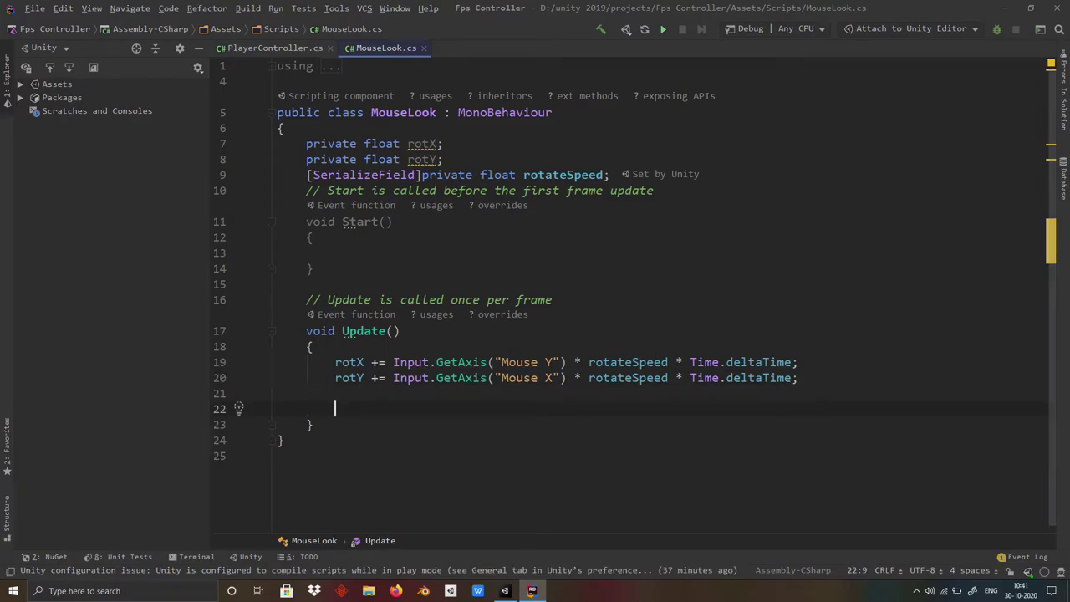
text(rot)
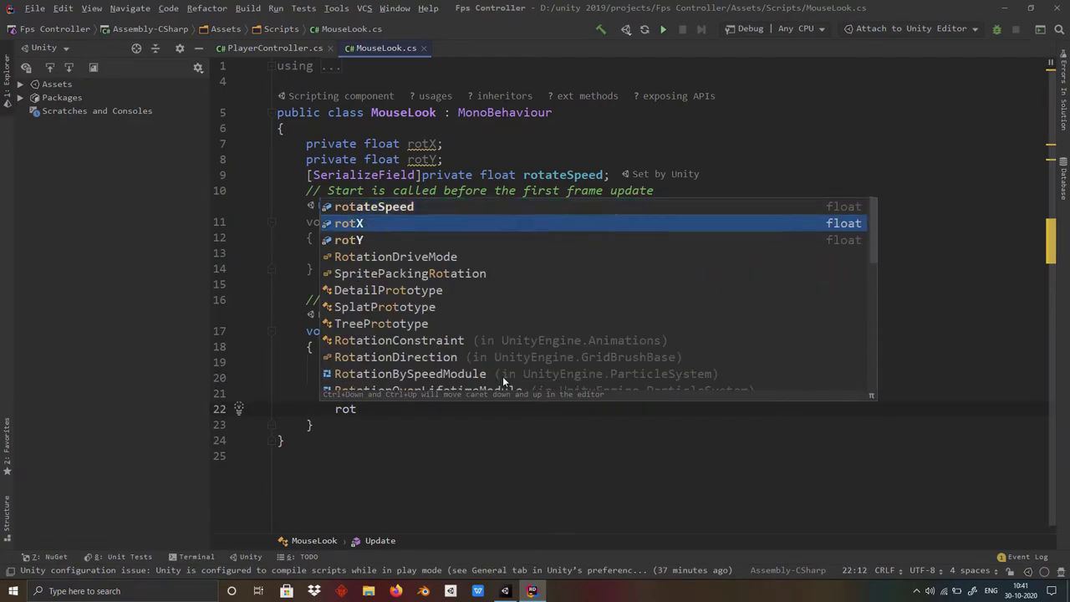
text(X)
text( = in)
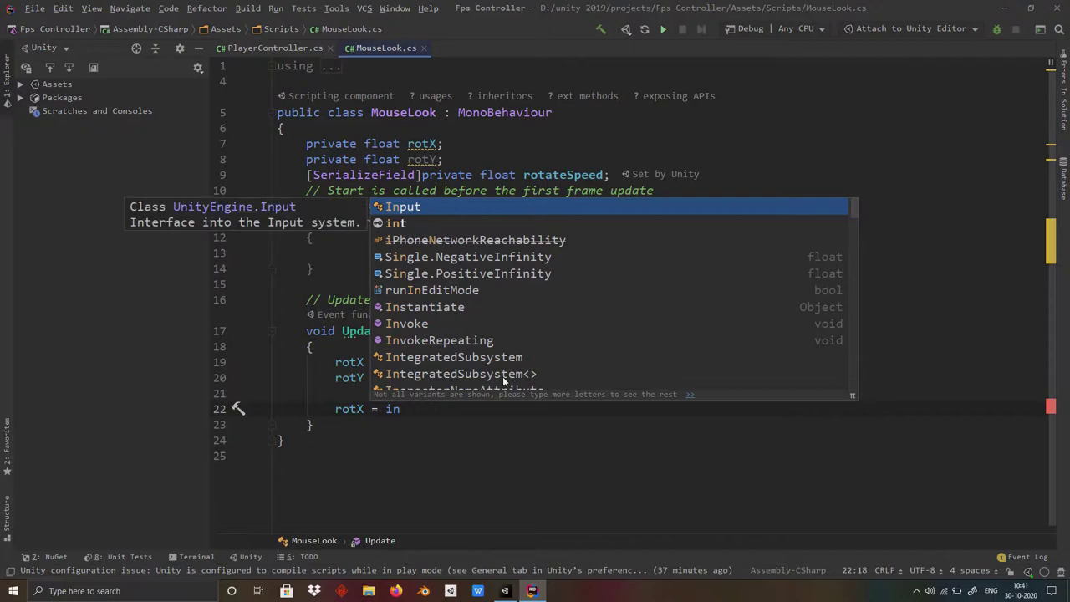
key(BackSpace)
key(BackSpace)
text(mat)
key(Down)
key(Return)
text(.cl)
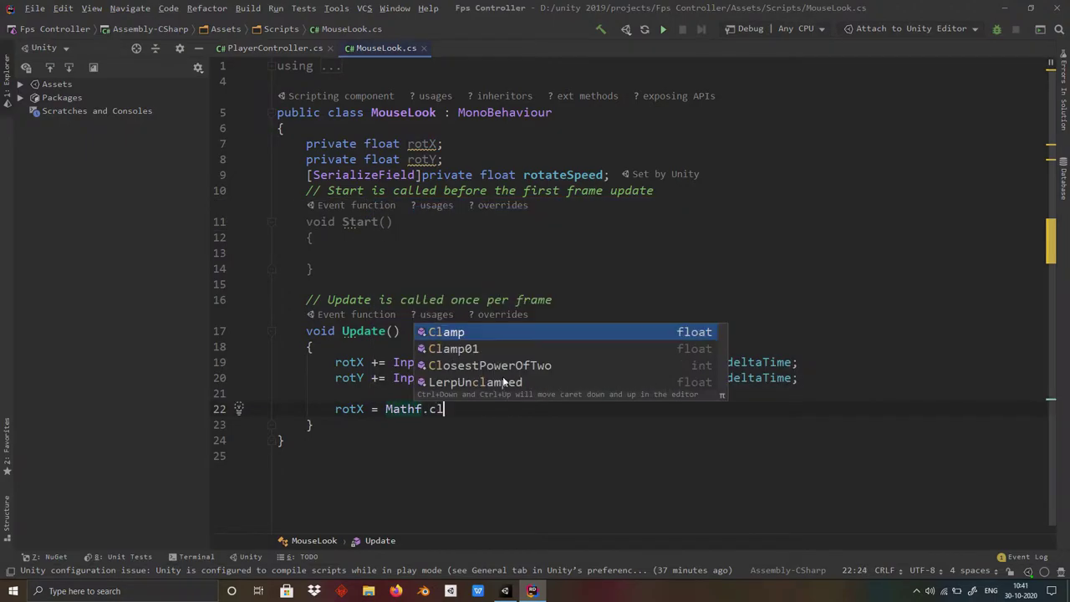
key(Return)
text(ro)
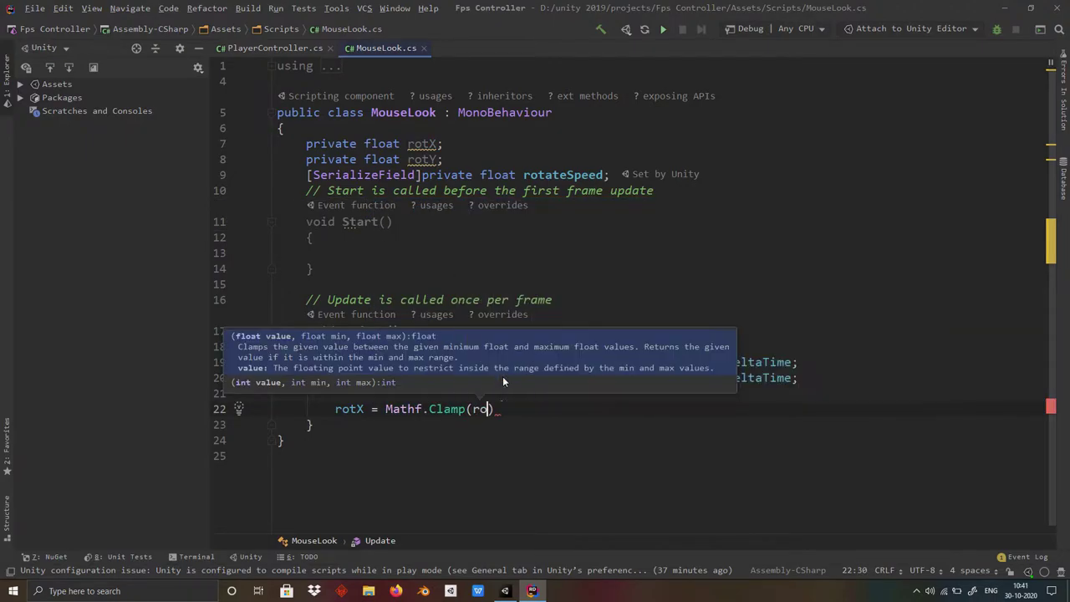
text(tX, -60, )
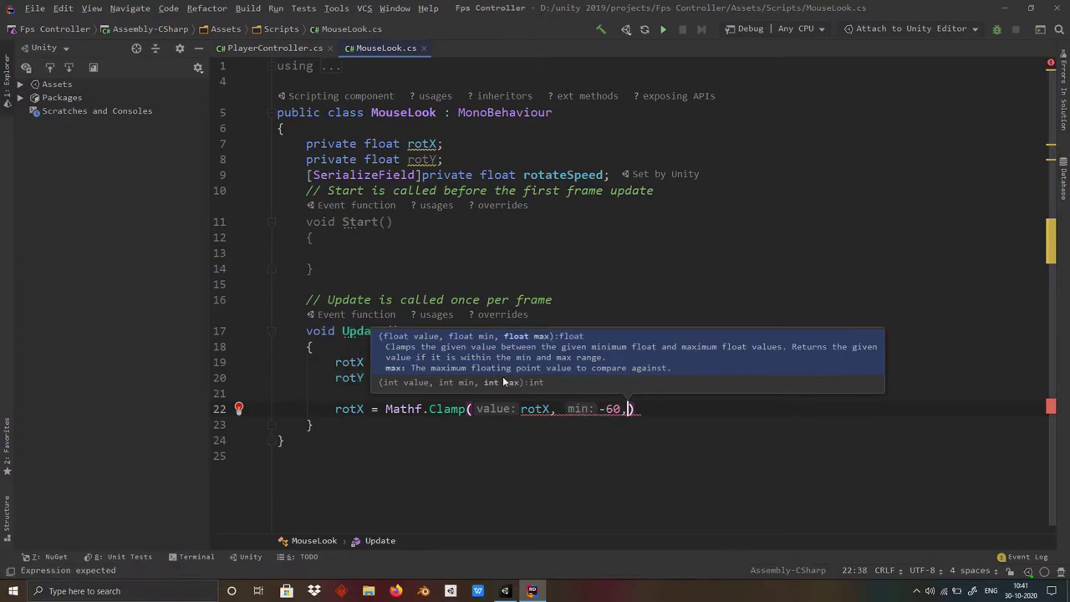
text(60);)
Set the camera's transform.localEulerAngles to new Vector3(rotX, 0, 0)
key(Return)
key(Return)
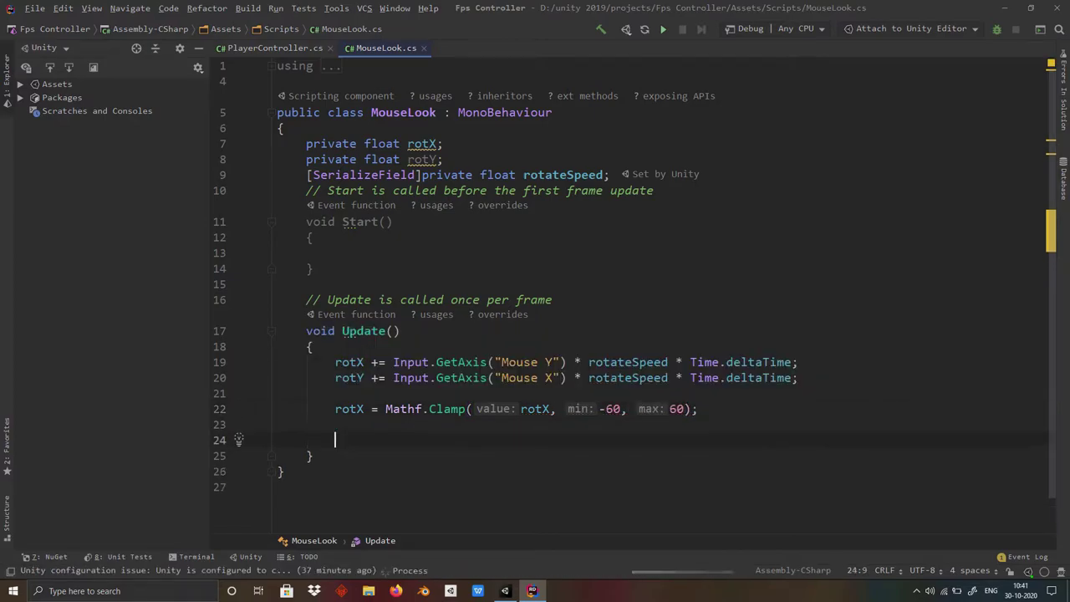
text(tra)
key(Return)
text(.eu)
key(Return)
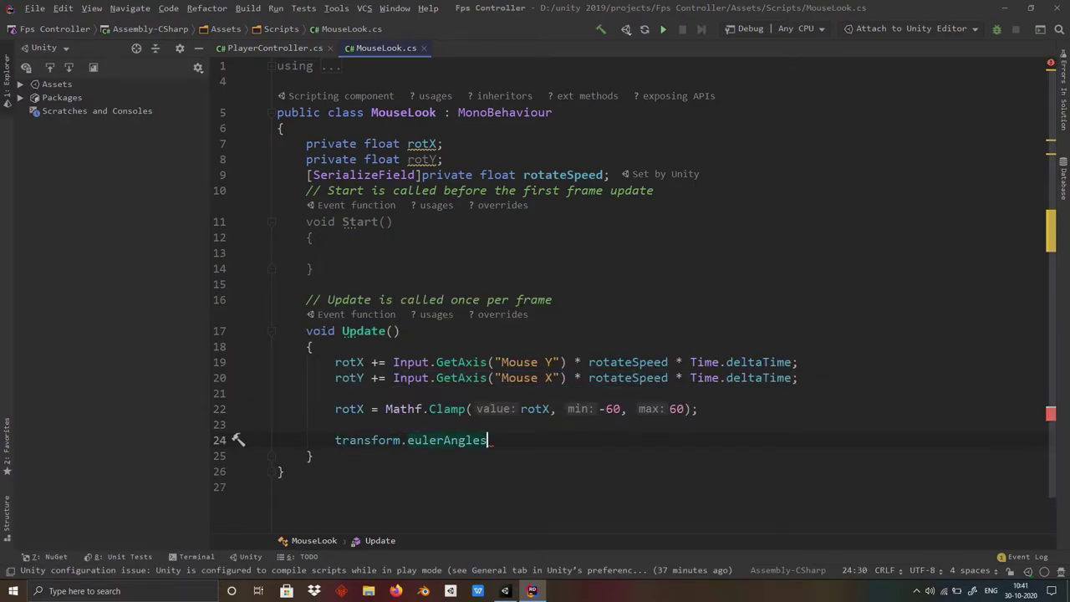
key(BackSpace)
key(BackSpace)
key(BackSpace)
key(Return)
text(=)
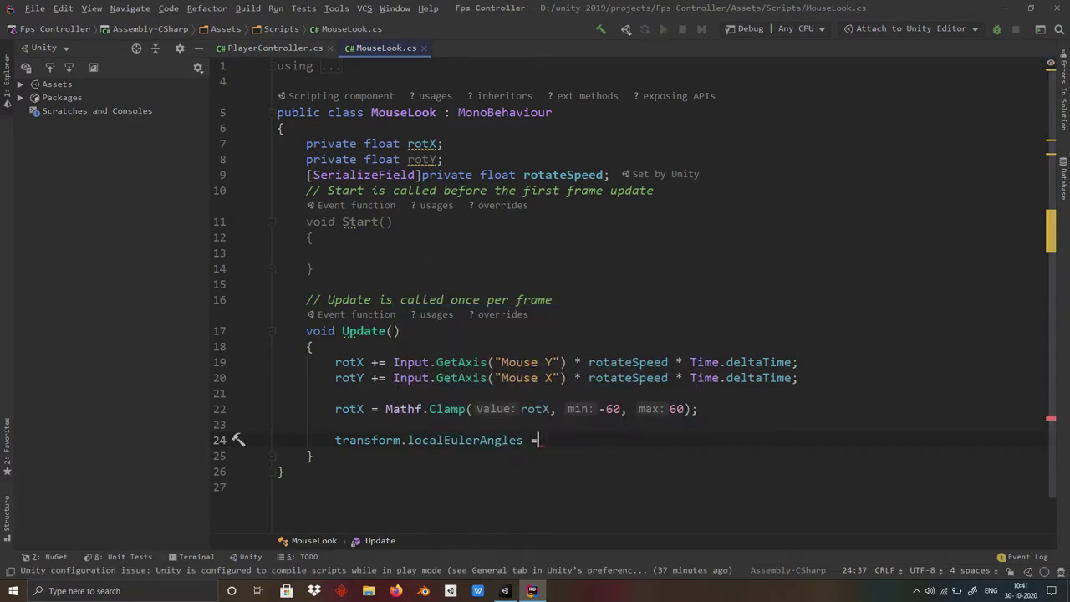
text( new)
key(Return)
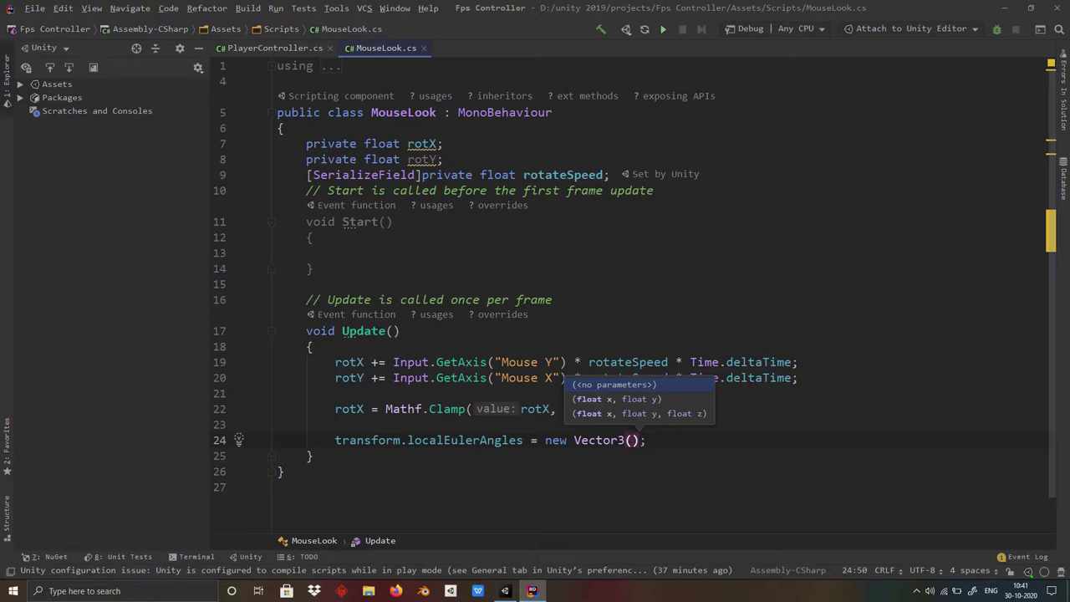
text(ro)
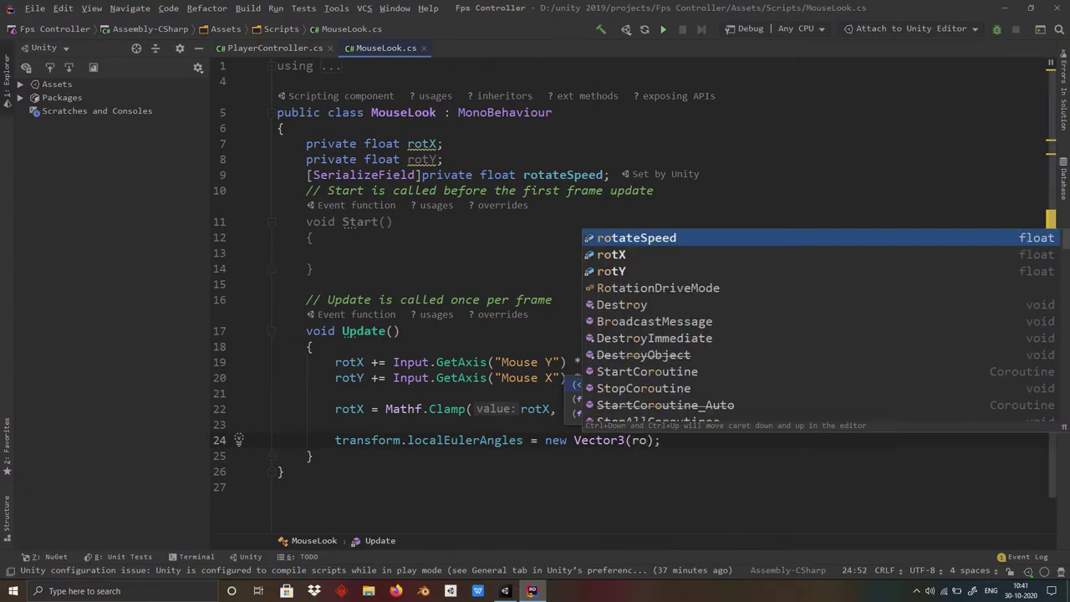
text(tX, 0, 0)
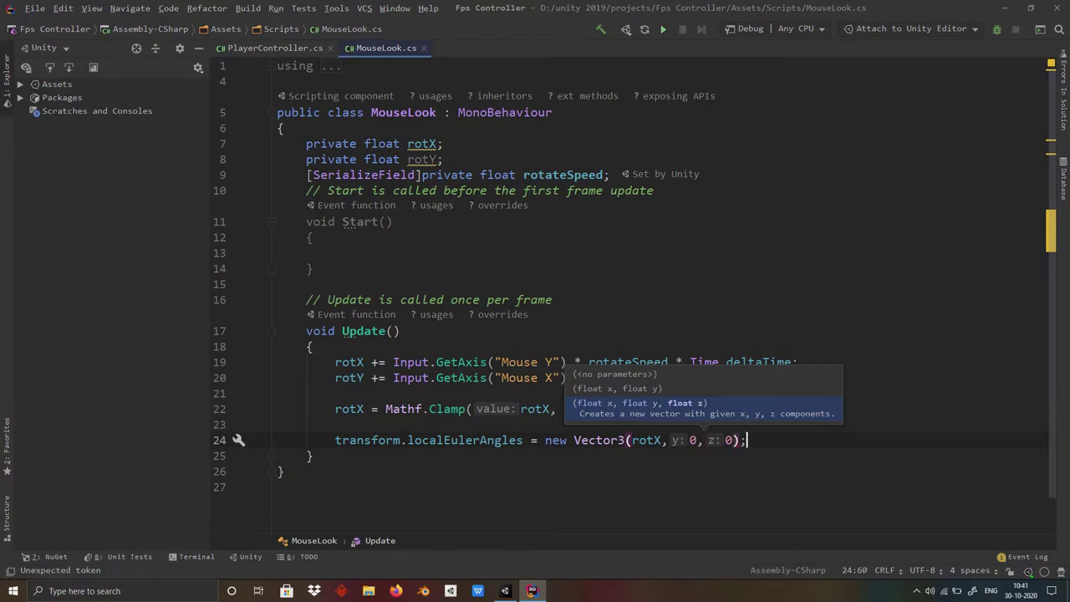
key(Return)
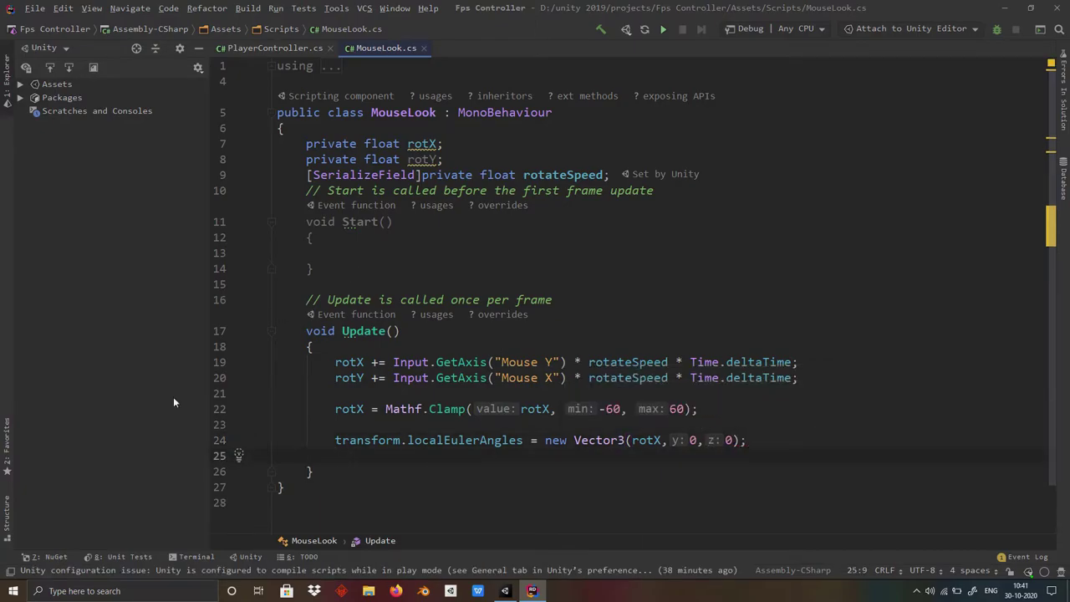
Declare a Transform player and assign GameObject.FindGameObjectWithTag("Player").transform to it in Start
key(Return)
key(Return)
text(p)
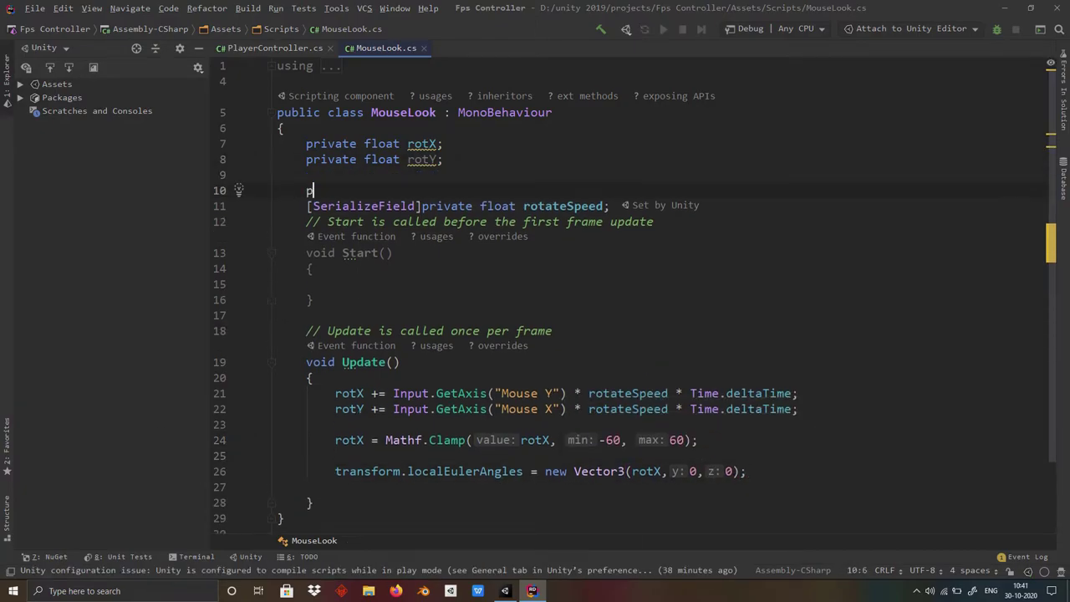
text(layer)
key(BackSpace)
key(BackSpace)
key(BackSpace)
key(BackSpace)
text(GameObject)
key(BackSpace)
key(BackSpace)
key(BackSpace)
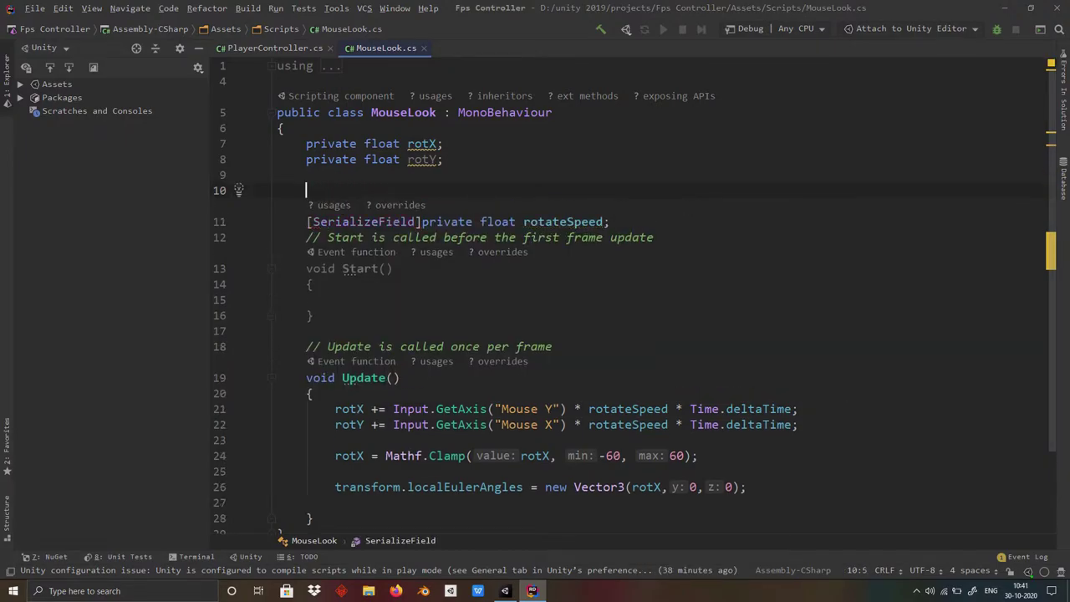
text(tra)
key(Return)
text(player;)
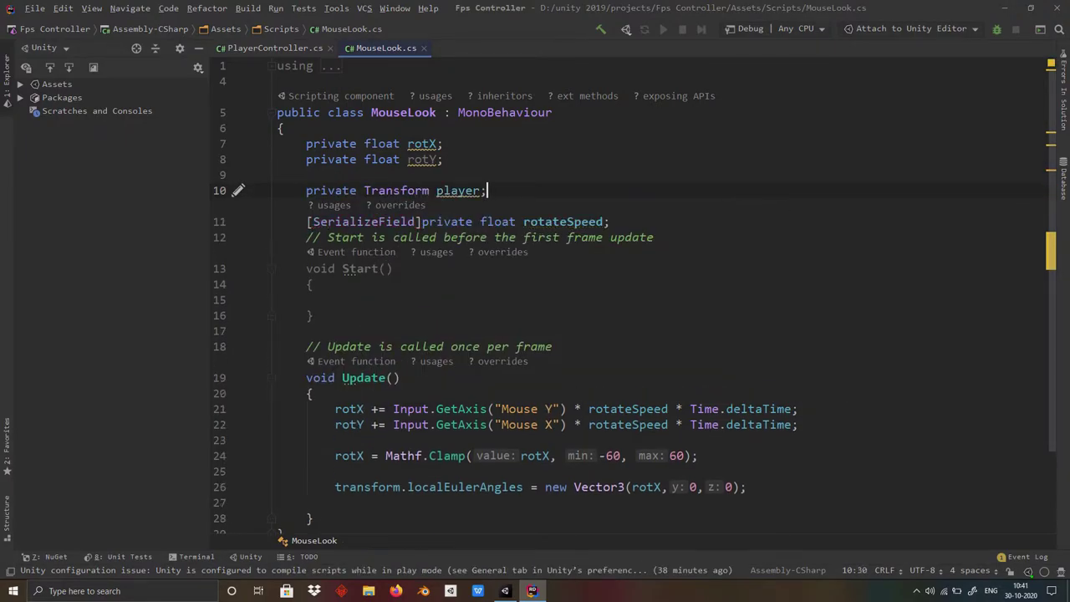
text(player )
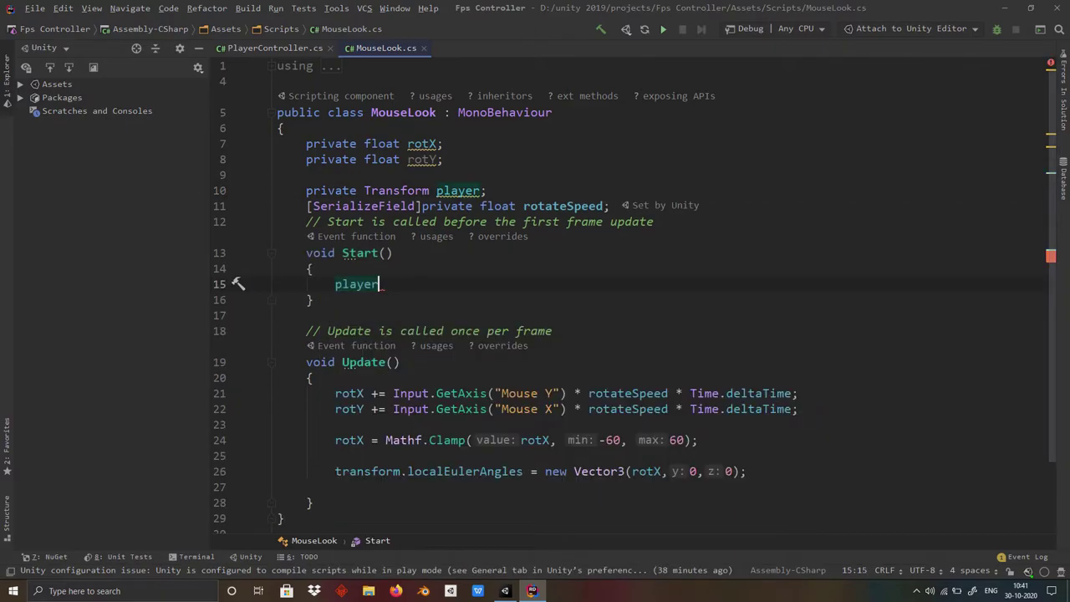
text(= game)
key(Down)
key(Return)
text(.find)
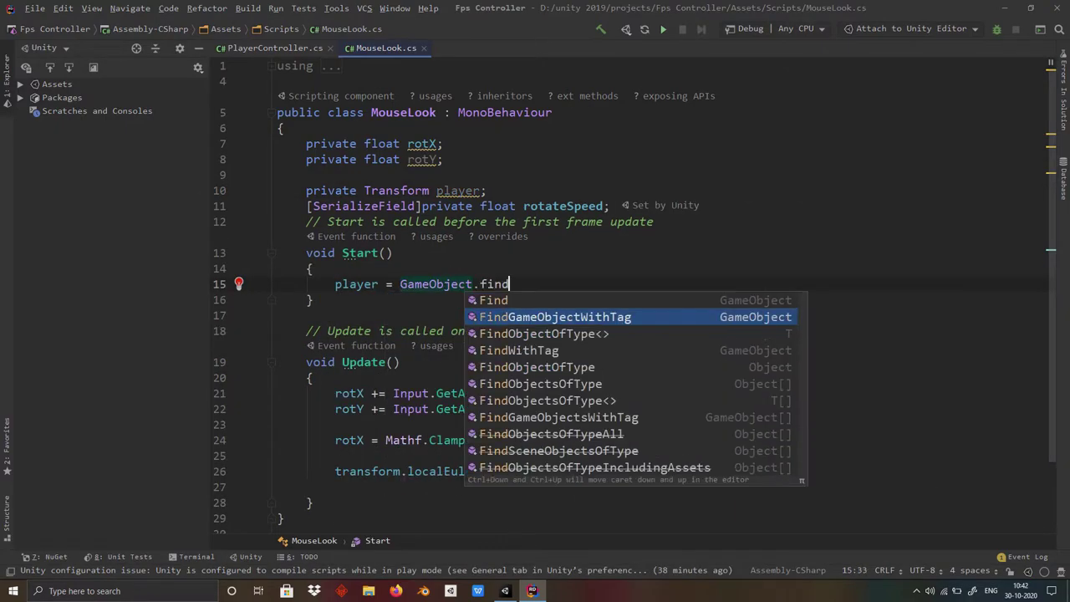
key(Return)
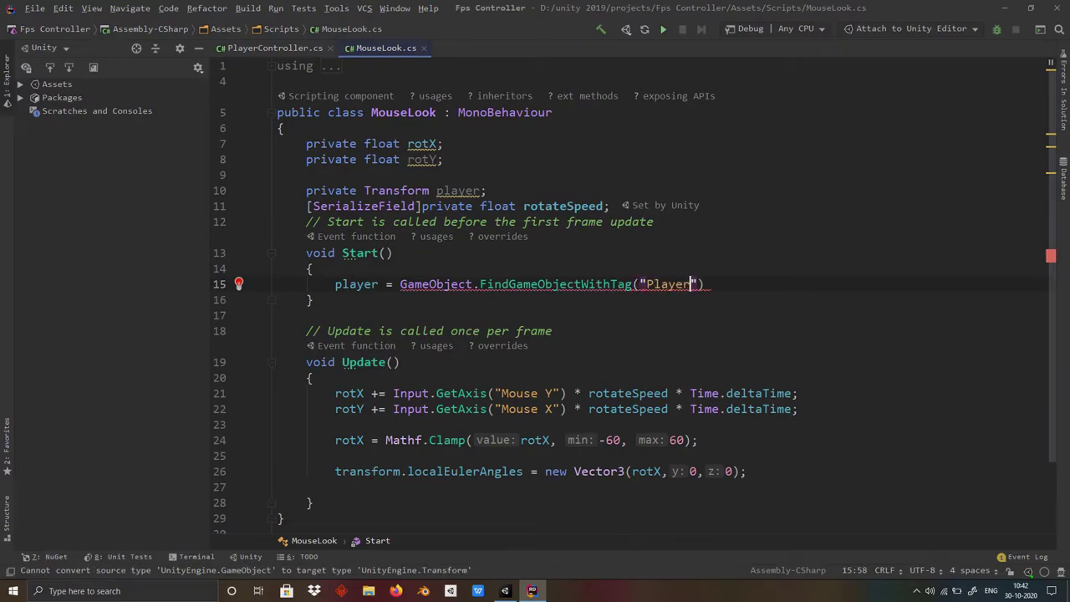
text(.t)
key(Return)
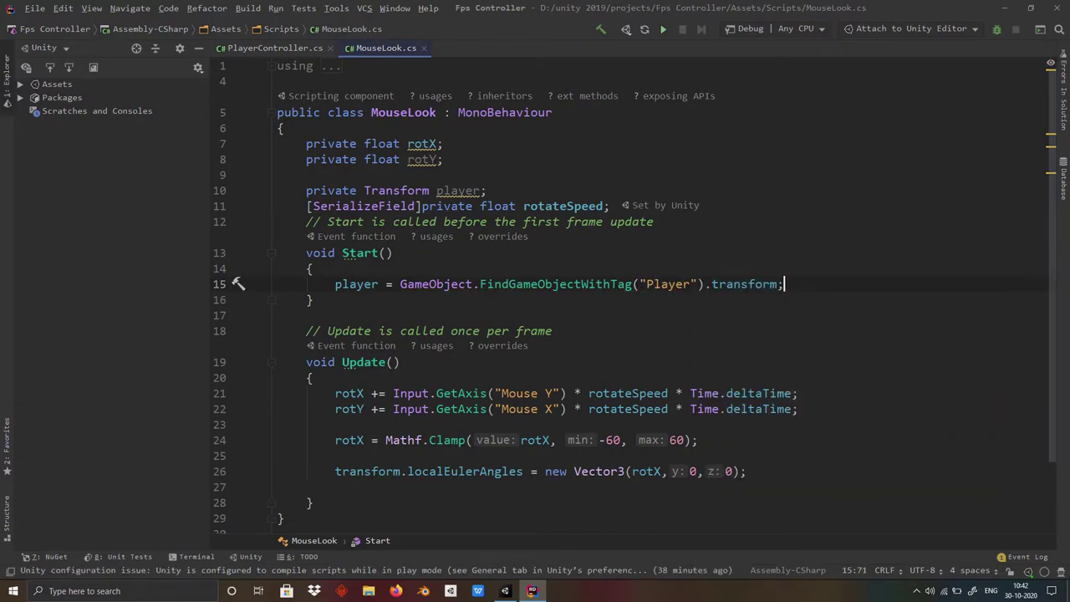
Rotate the player with localEulerAngles = new Vector3(0, rotY, 0)
scroll(473, 346, down, 2)
text(pla)
key(Return)
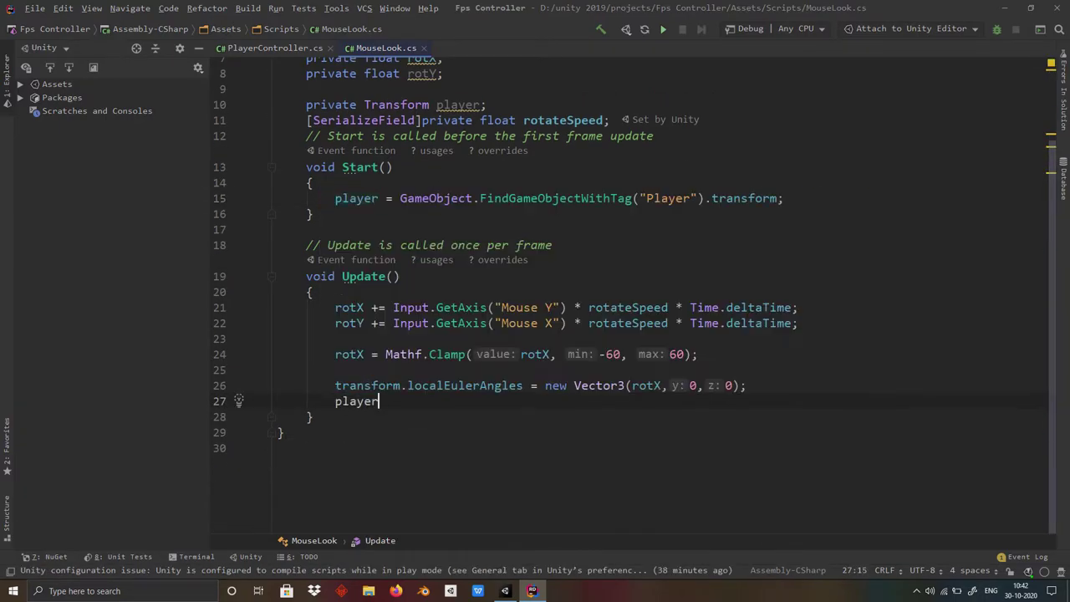
text(.tr.lo)
key(Return)
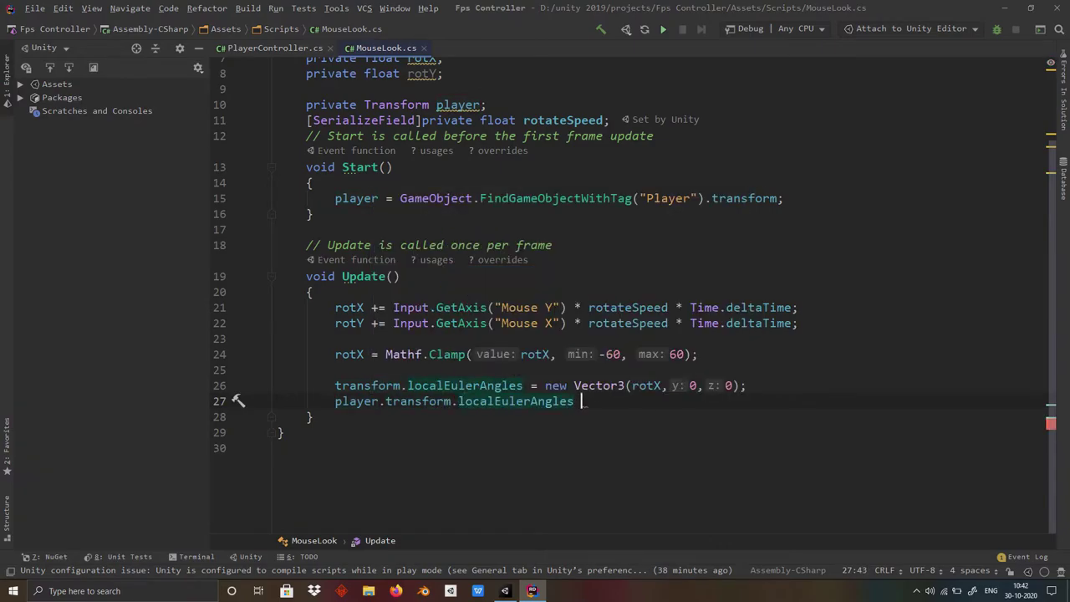
text(= new)
key(Return)
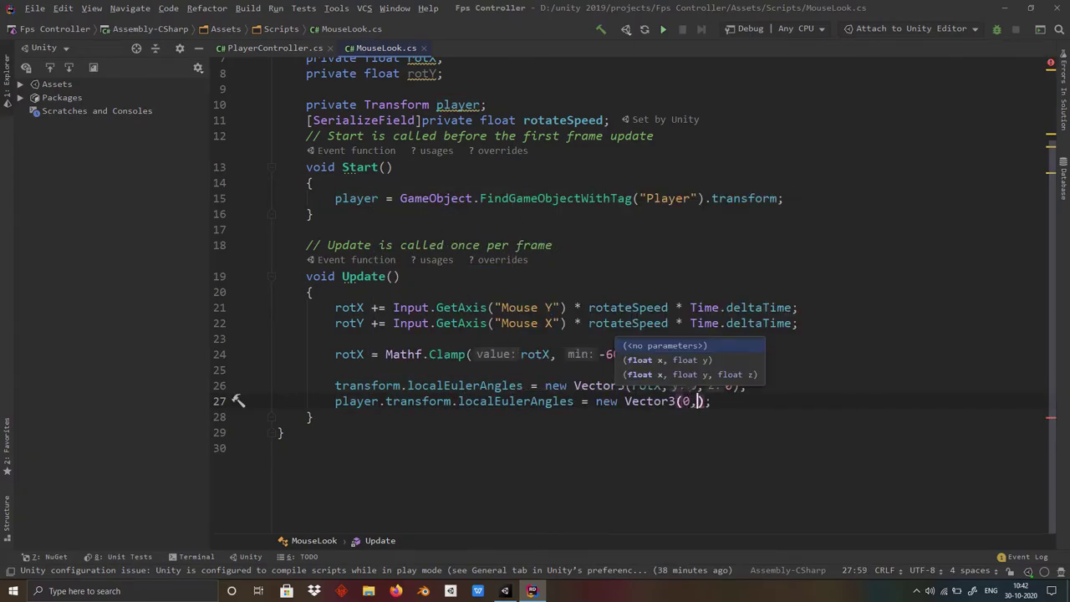
text(rotY,0)
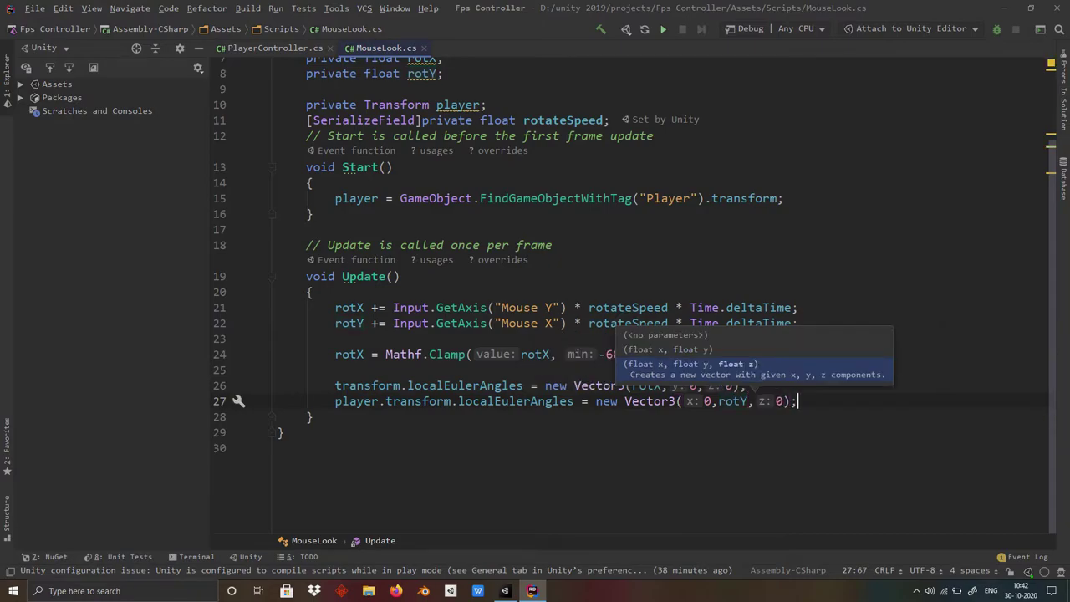
key(Escape)
scroll(945, 287, up, 2)
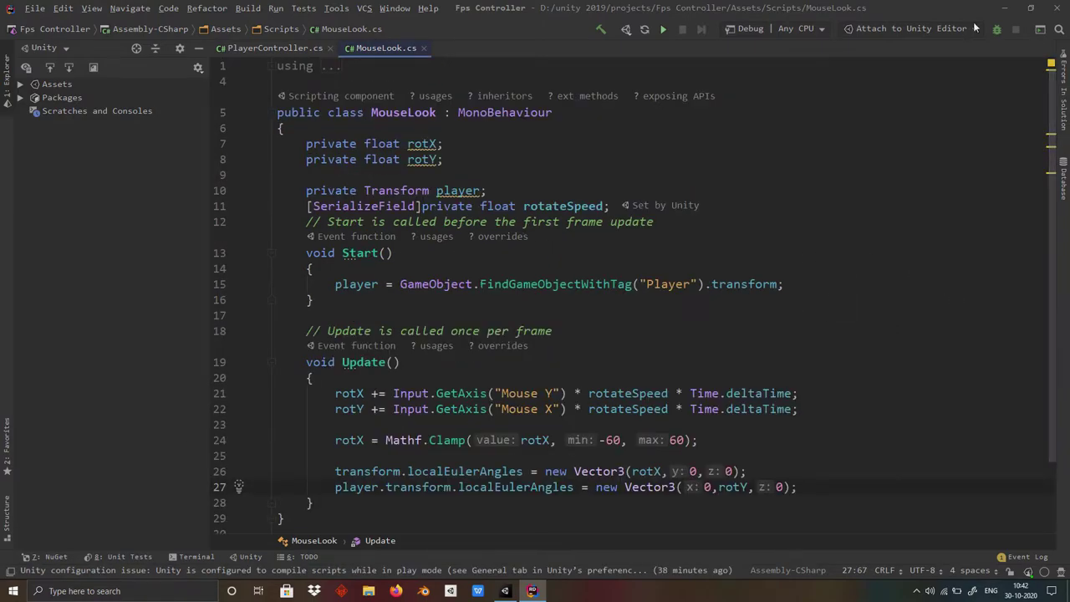
Play-test the mouse look in Unity, then return to MouseLook to make rotX subtract Mouse Y
click(1003, 8)
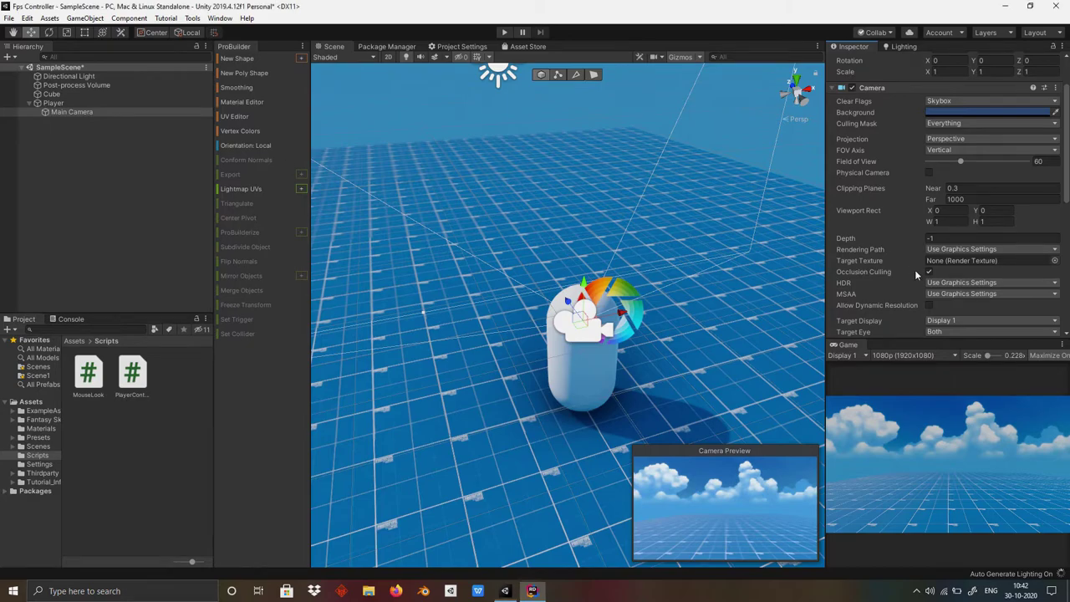
scroll(948, 285, down, 10)
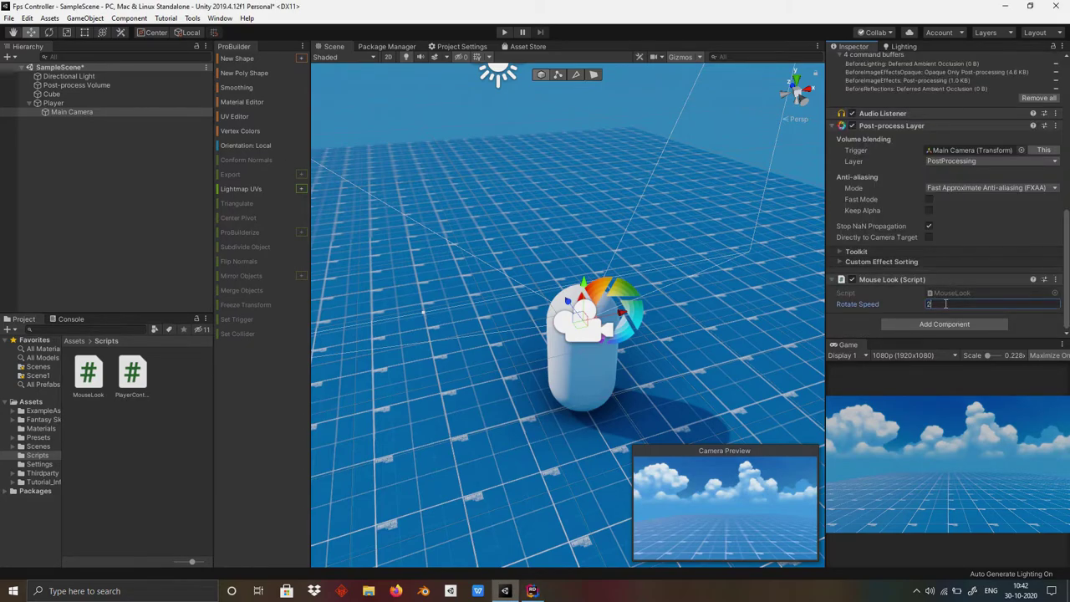
click(503, 33)
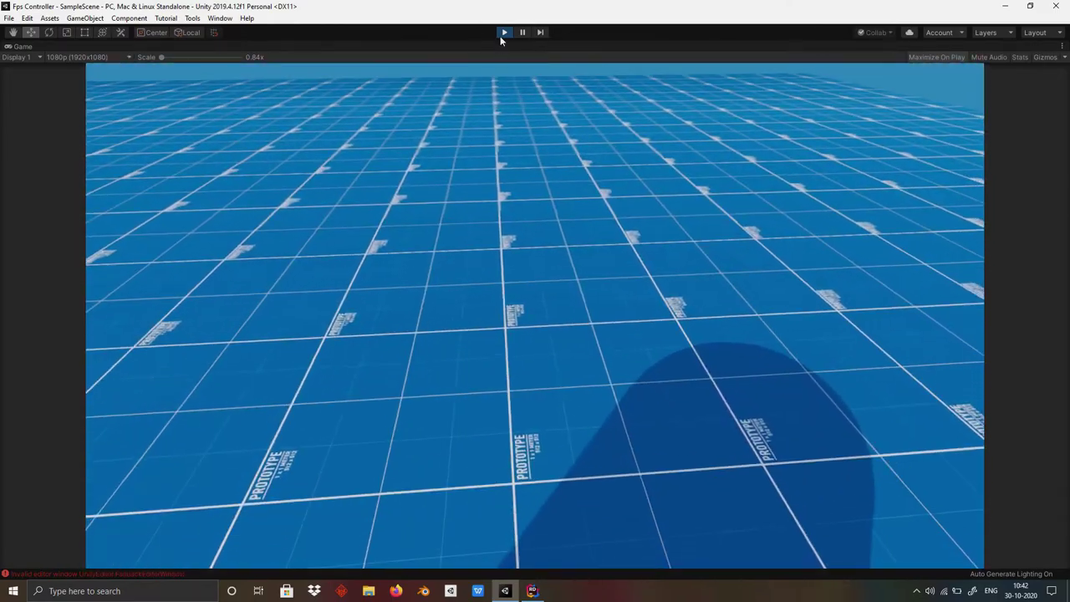
click(503, 35)
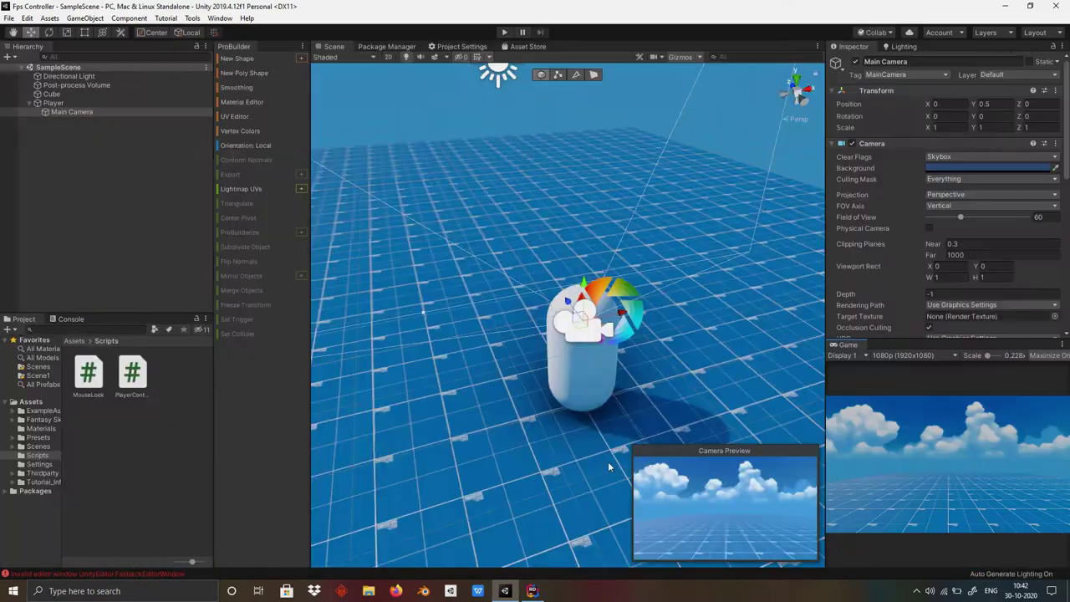
click(530, 590)
scroll(344, 346, down, 1)
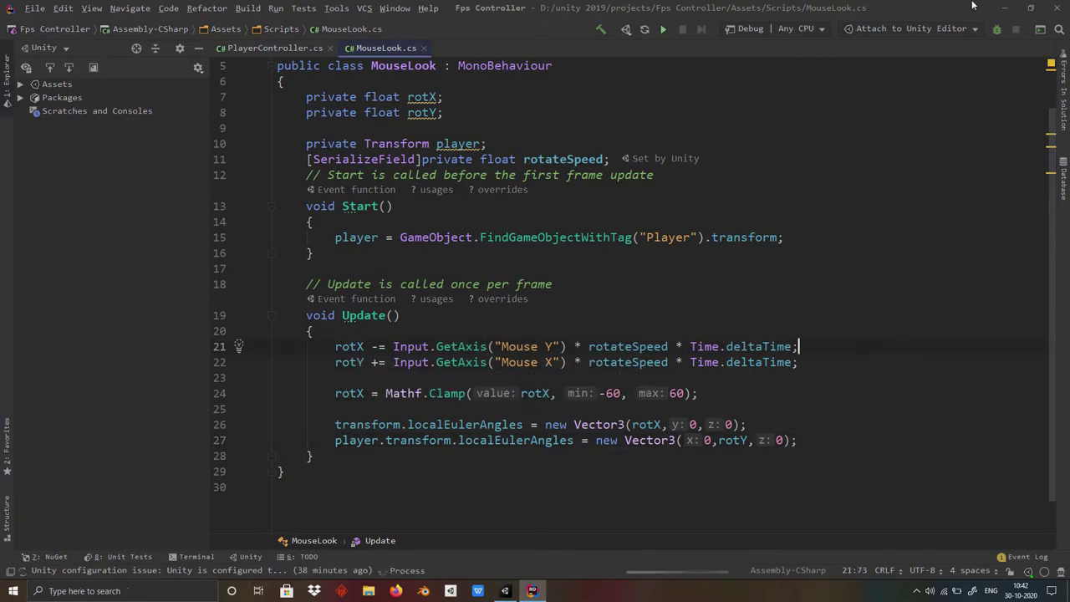
Run another play-mode test in Unity and return to the MouseLook script
click(1001, 13)
click(500, 35)
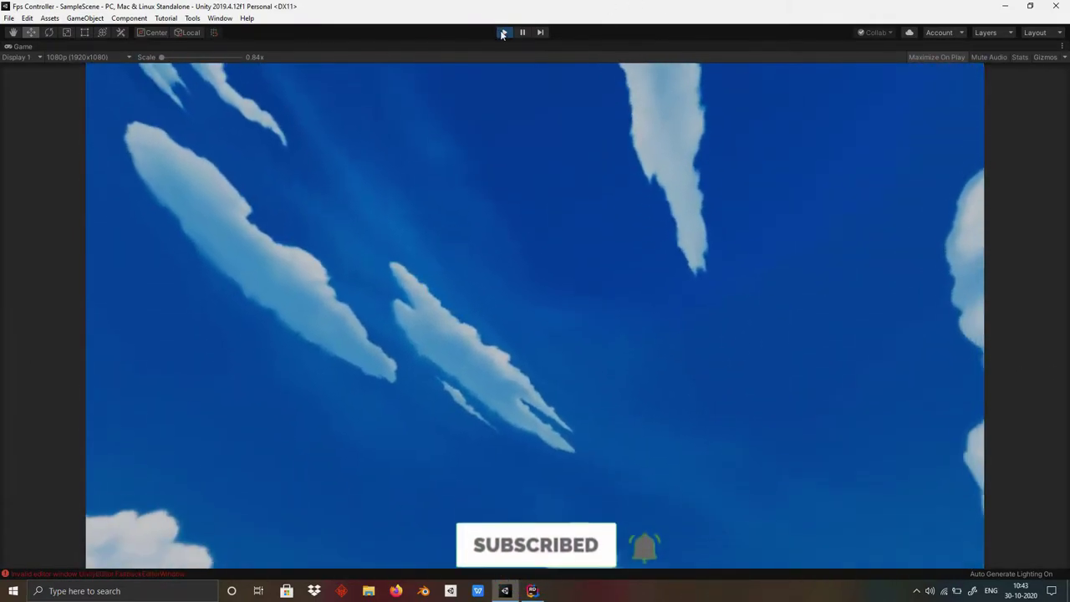
click(503, 35)
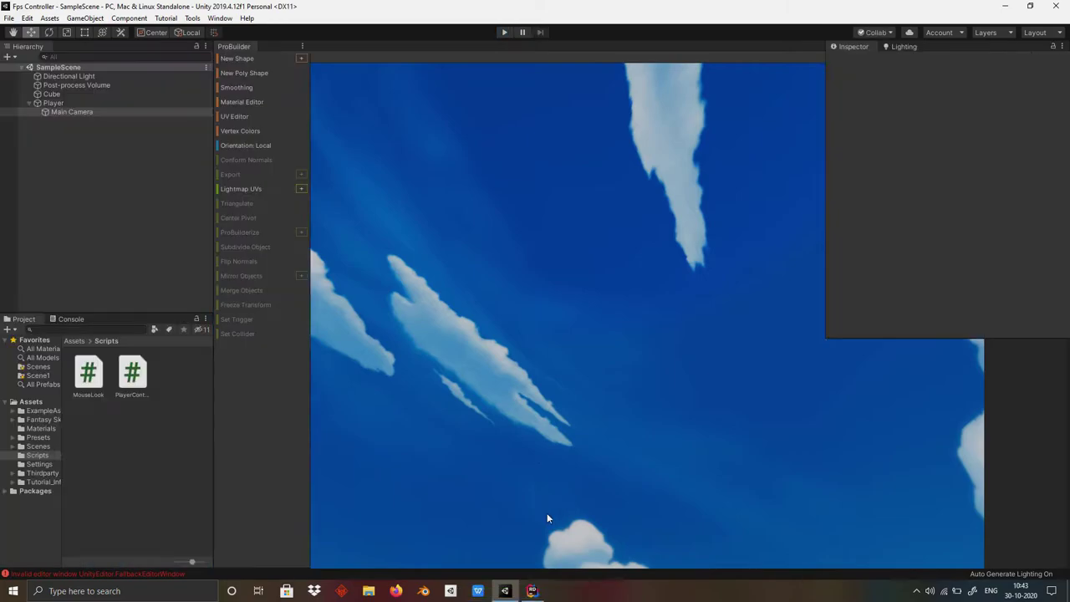
click(532, 591)
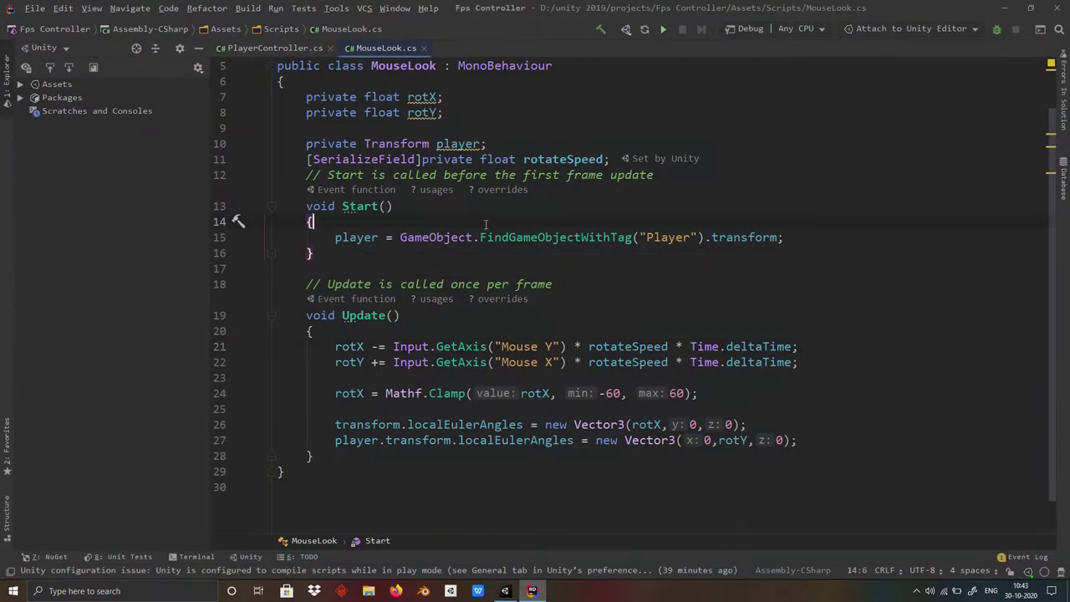
At the top of Start, set Cursor.visible = false and Cursor.lockState = CursorLockMode.Locked
key(Return)
text(Cursor.visible )
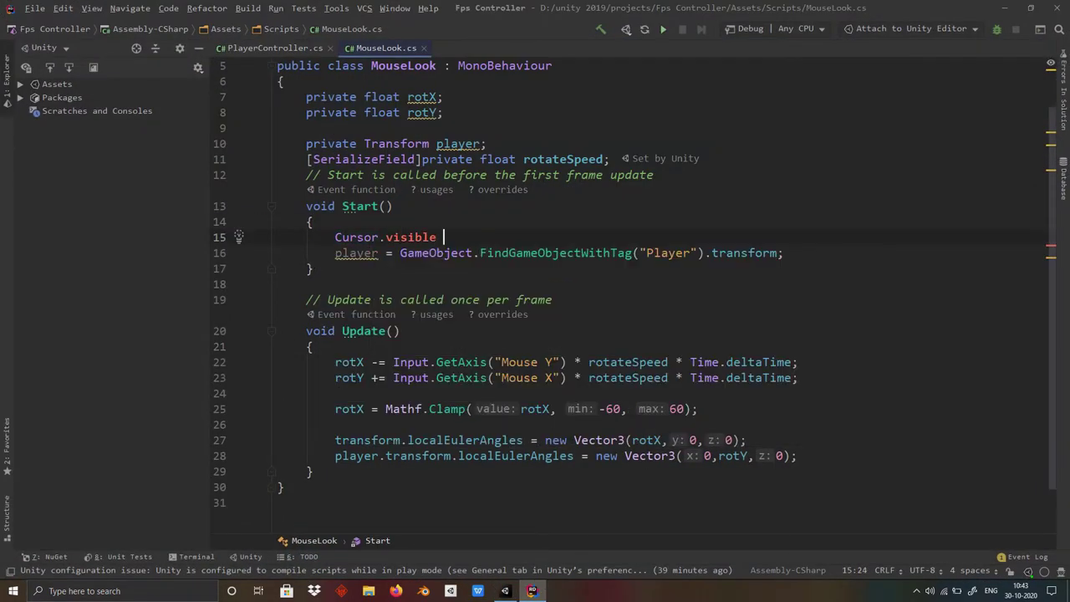
text(= false;)
key(Return)
text(cur.)
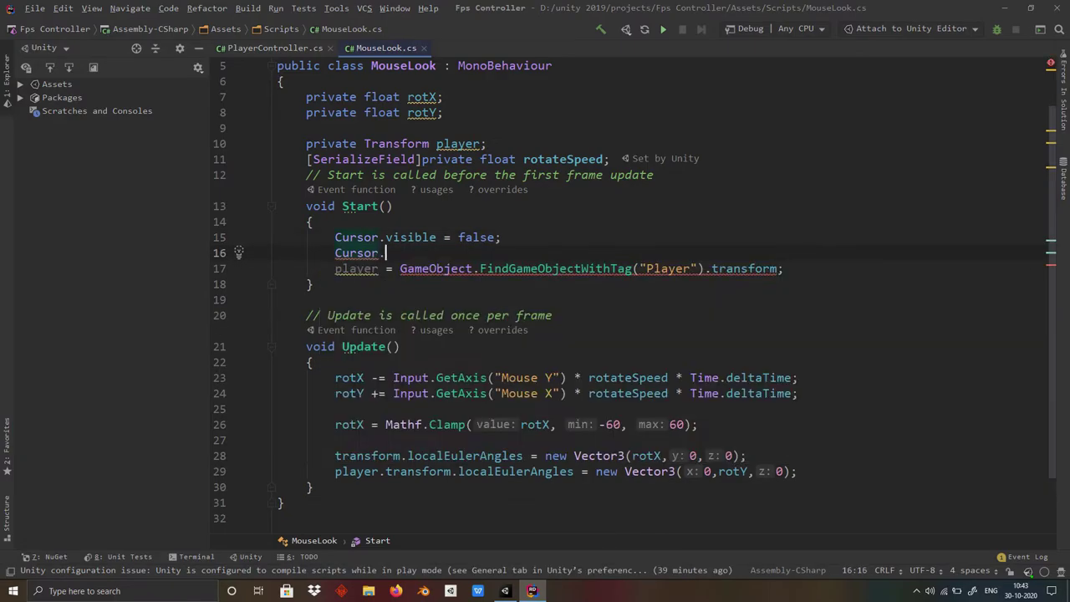
key(Return)
text(= cur)
key(Down)
key(Return)
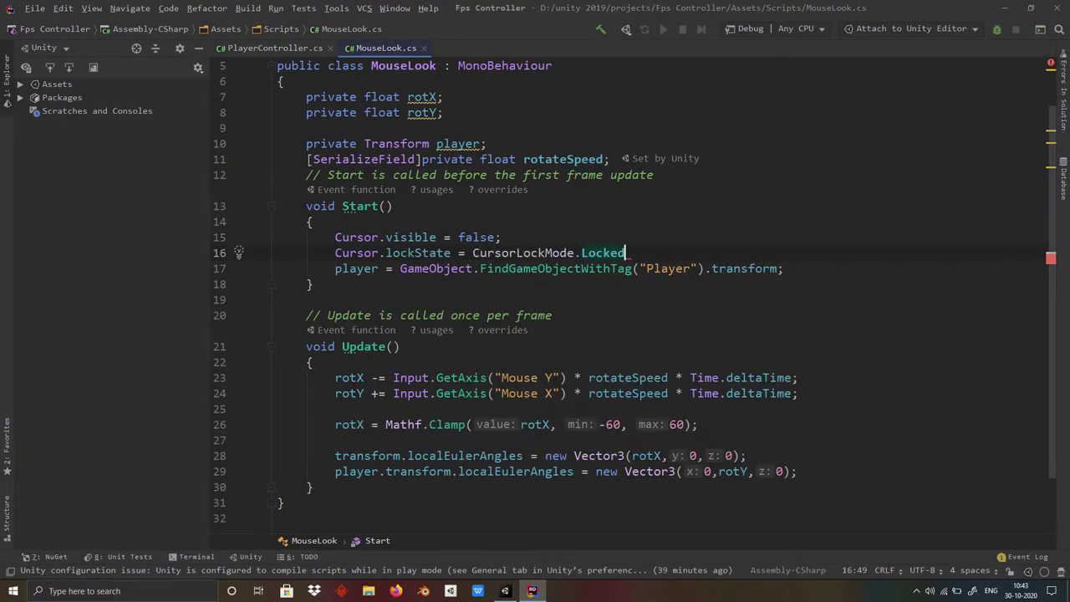
Play-test the locked-cursor mouse look in Unity, then go back to MouseLook.cs in Rider
key(alt+Tab)
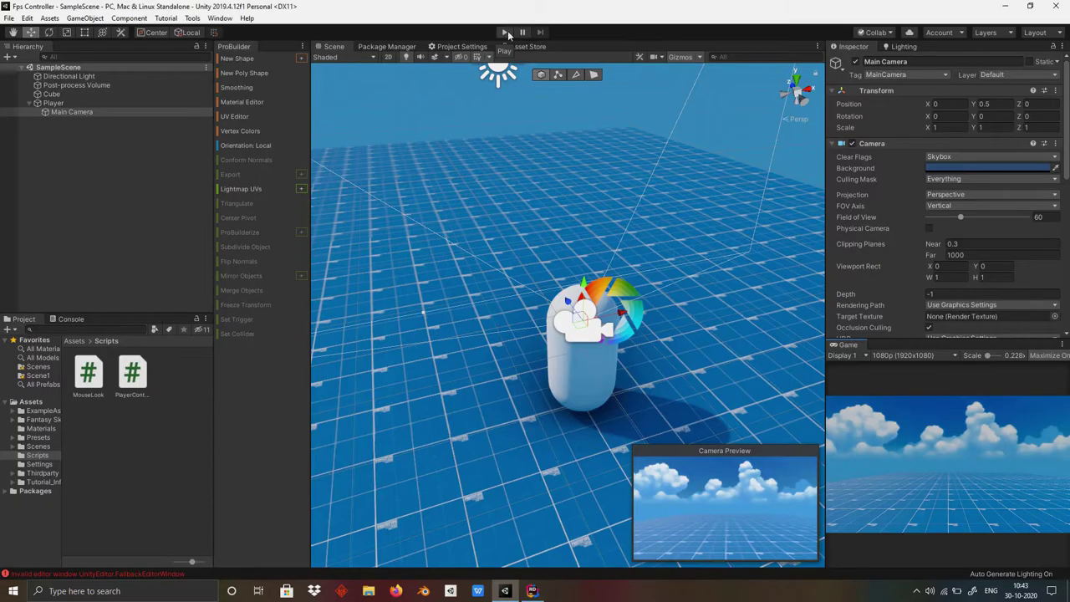
key(ctrl+p)
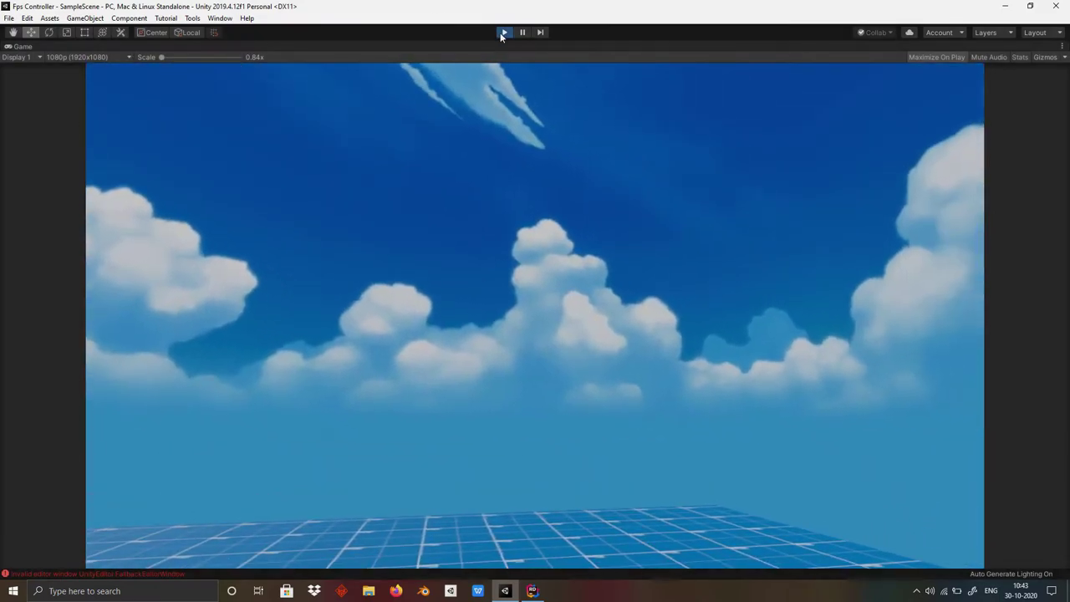
click(504, 32)
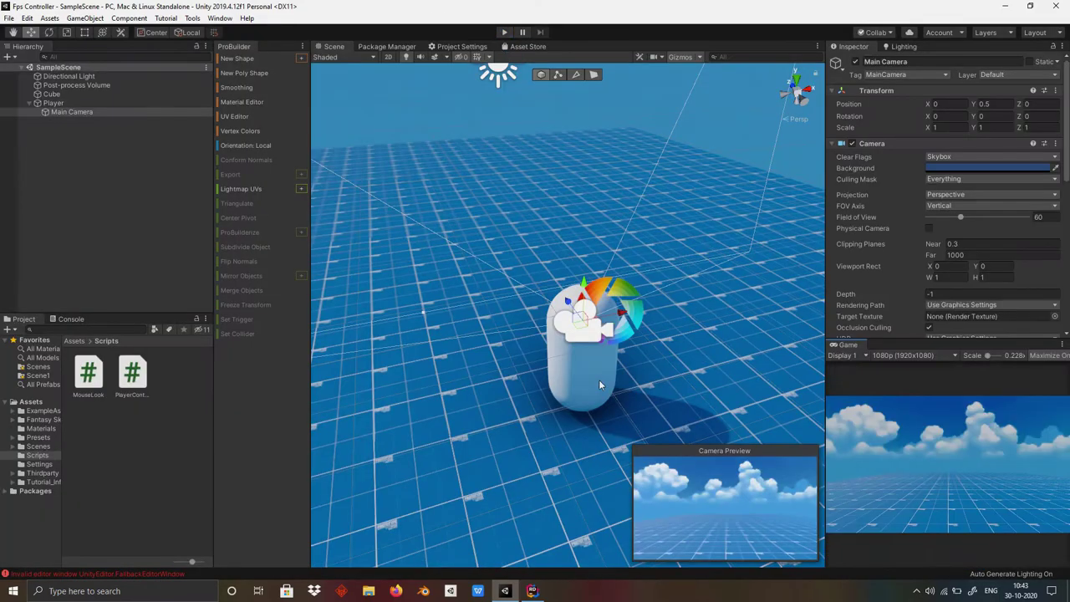
click(532, 591)
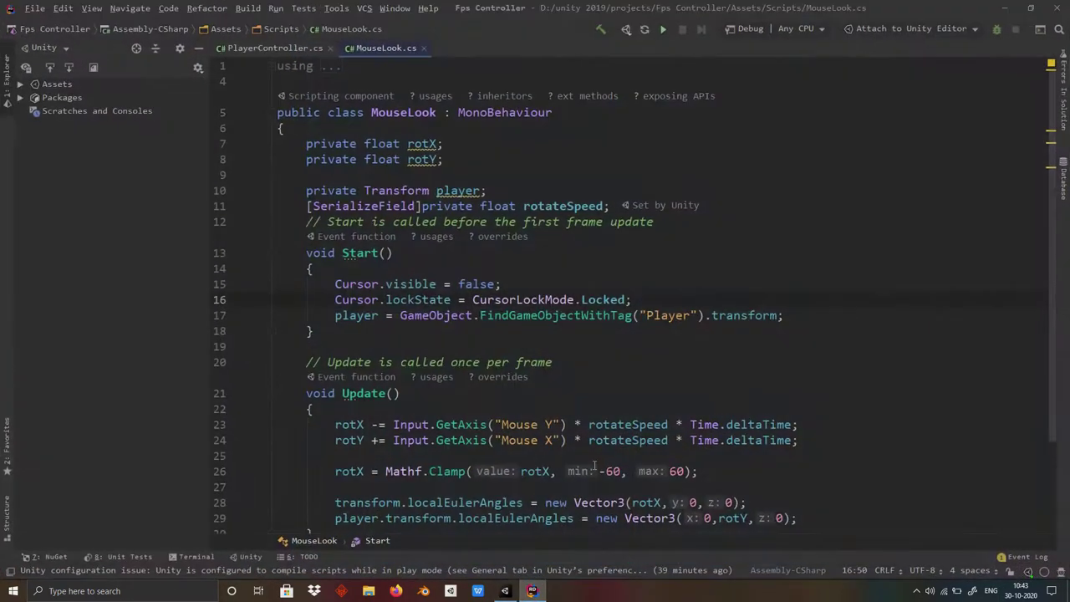
In PlayerController.cs, declare a Camera _camera field below the Rigidbody field
click(275, 47)
scroll(501, 293, up, 3)
click(454, 276)
key(Return)
text(cam)
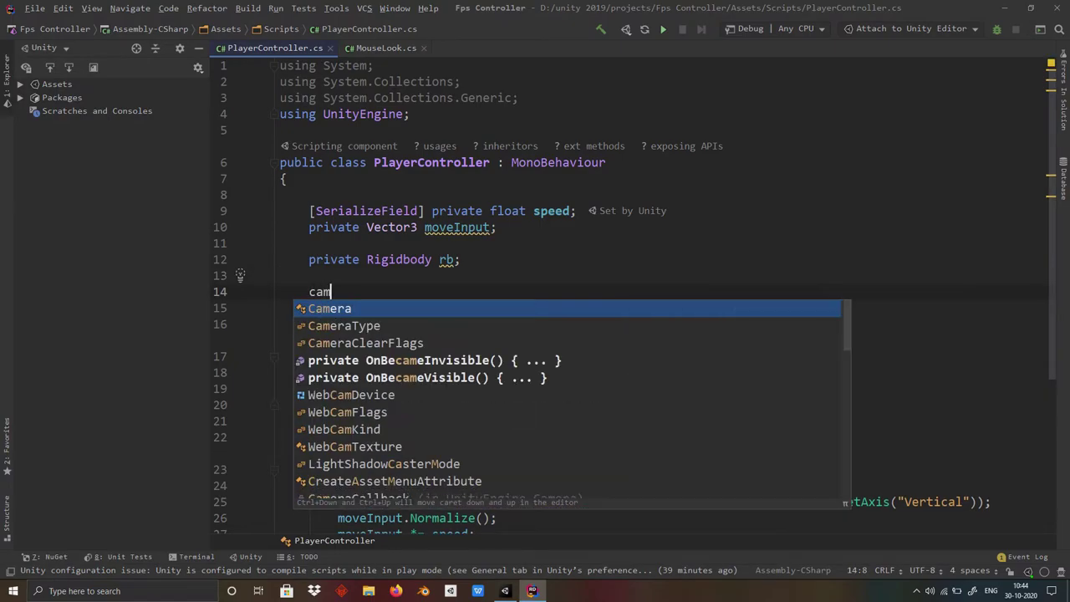
key(Return)
text(ca)
key(Down)
key(Return)
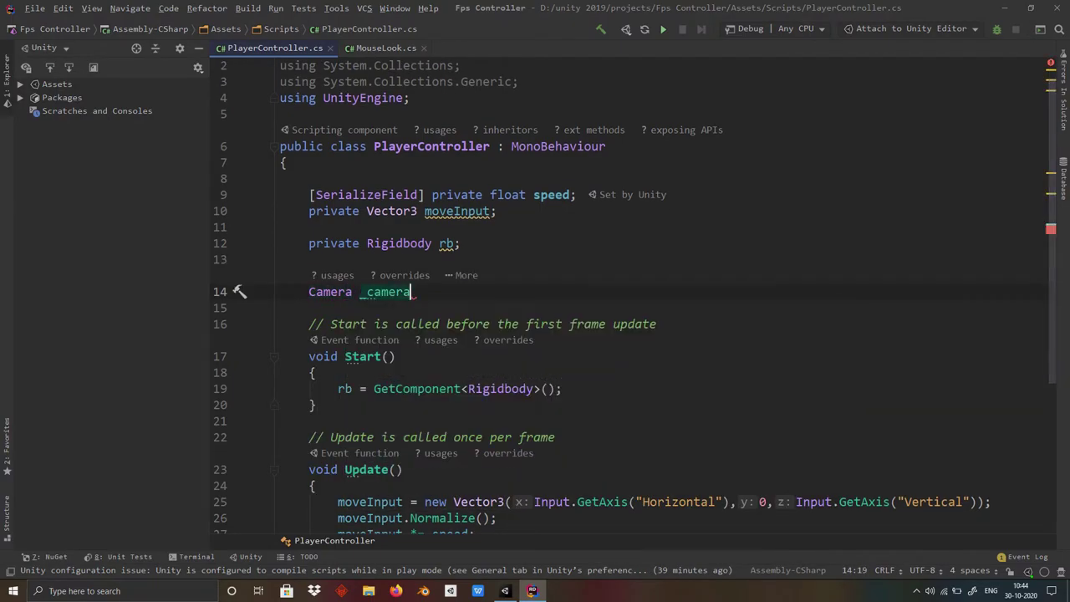
Assign _camera = Camera.main in Start after the Rigidbody assignment
click(585, 372)
key(Return)
text(cam)
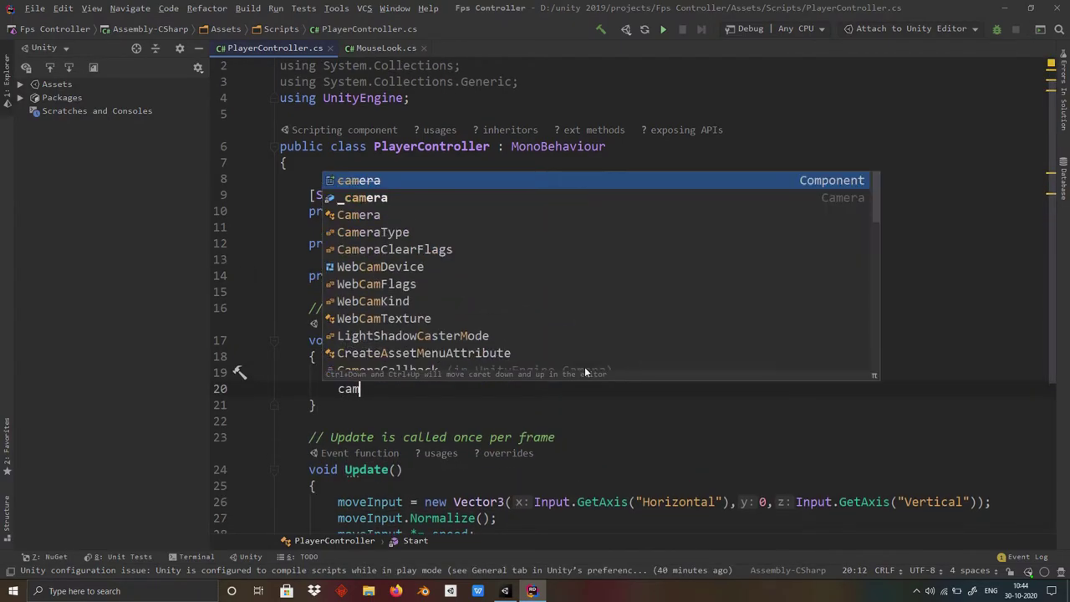
key(Return)
text(= Cam)
key(Down)
key(Down)
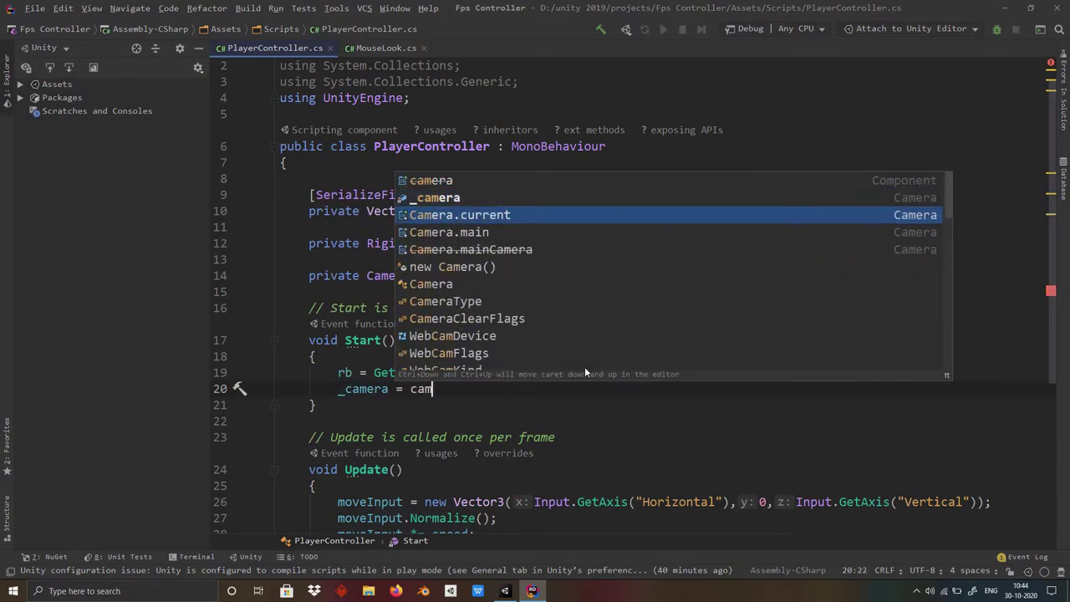
key(Down)
key(Return)
text(;)
key(Return)
key(BackSpace)
Add a Vector3 moveVector field below the moveInput field
scroll(632, 362, down, 2)
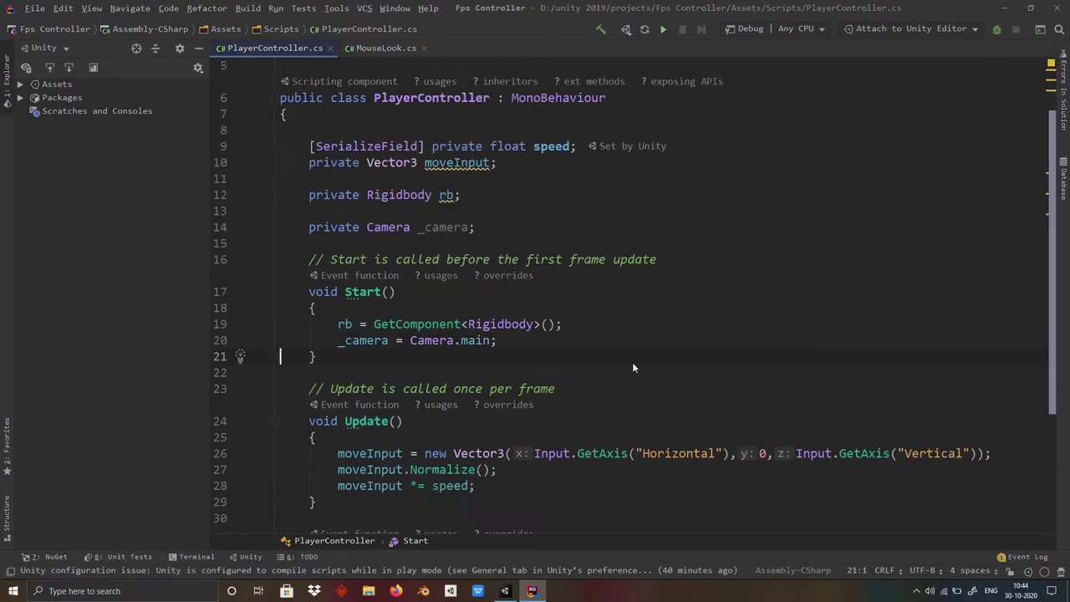
scroll(577, 226, down, 3)
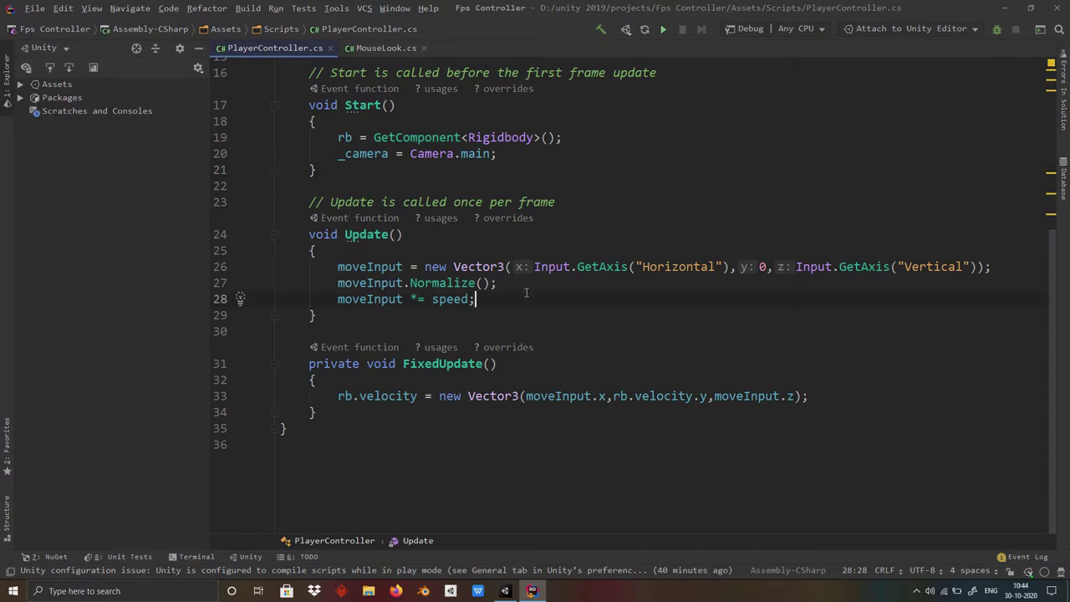
scroll(479, 147, up, 5)
key(Return)
key(Return)
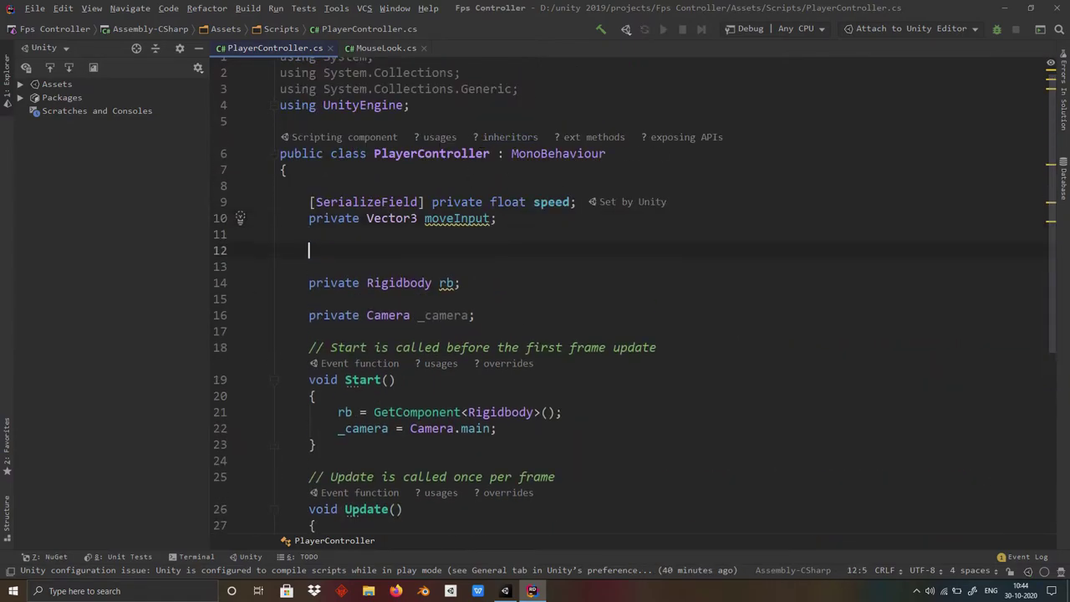
text(Vector3 moveV)
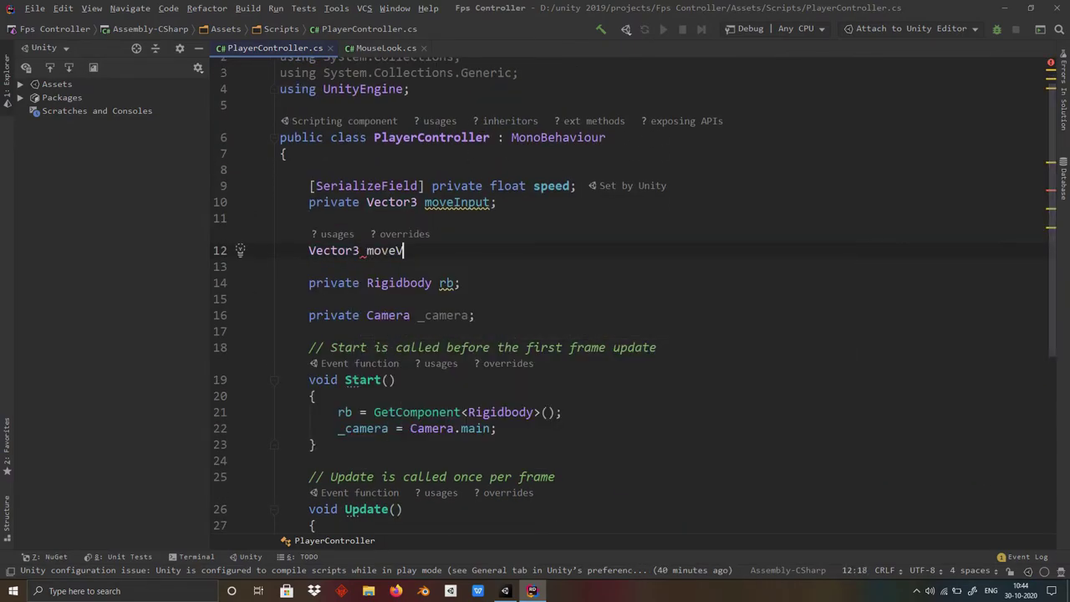
text(ect)
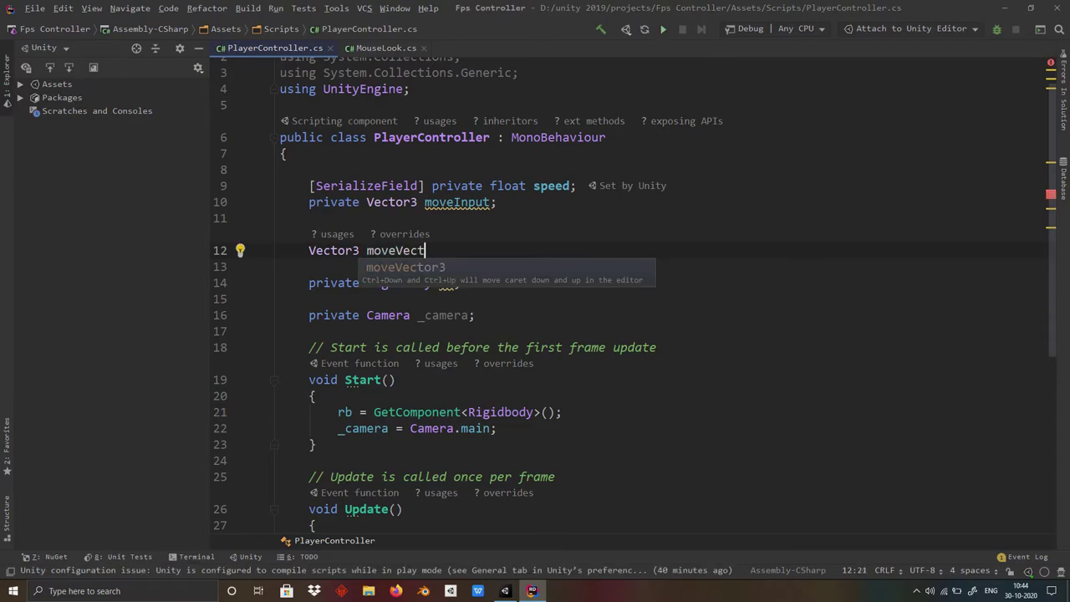
text(;)
scroll(365, 333, down, 5)
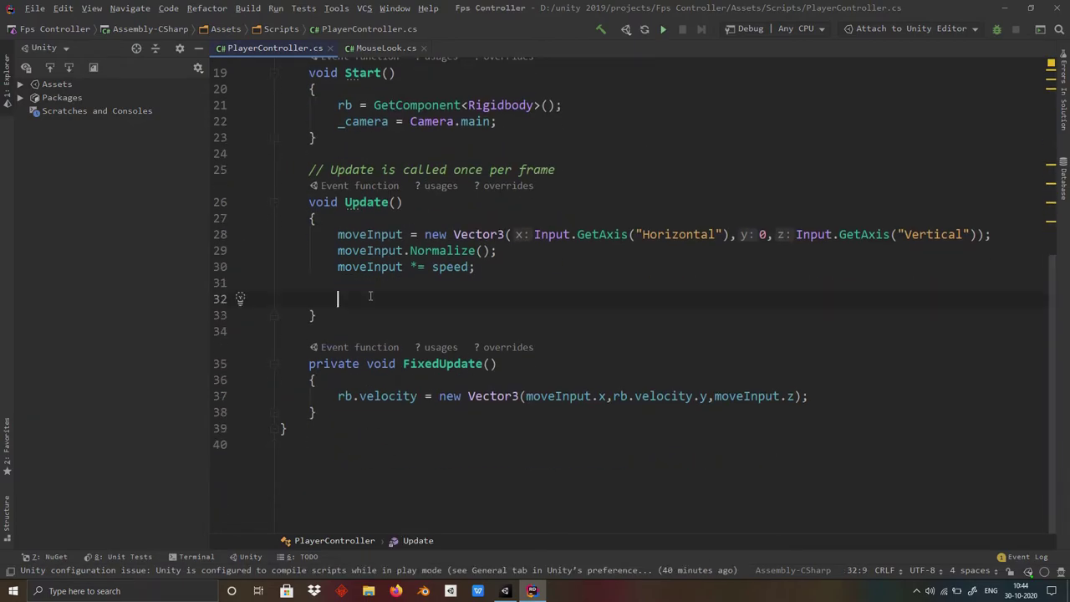
In Update, set moveVector = _camera.transform.TransformDirection(moveInput)
text(move)
key(Down)
key(Return)
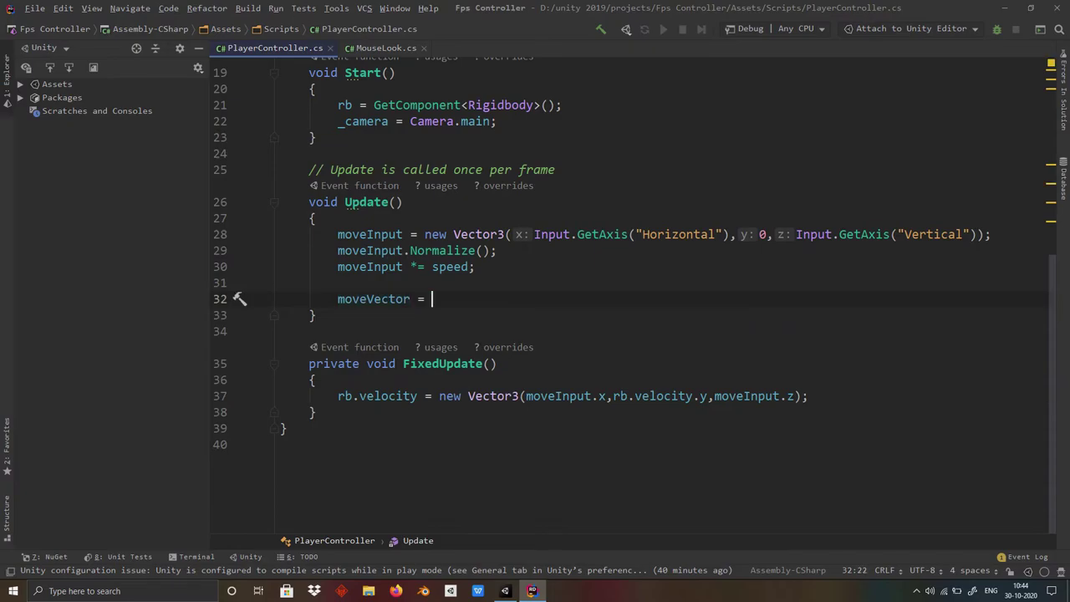
text(new)
key(BackSpace)
key(BackSpace)
key(BackSpace)
text(cam)
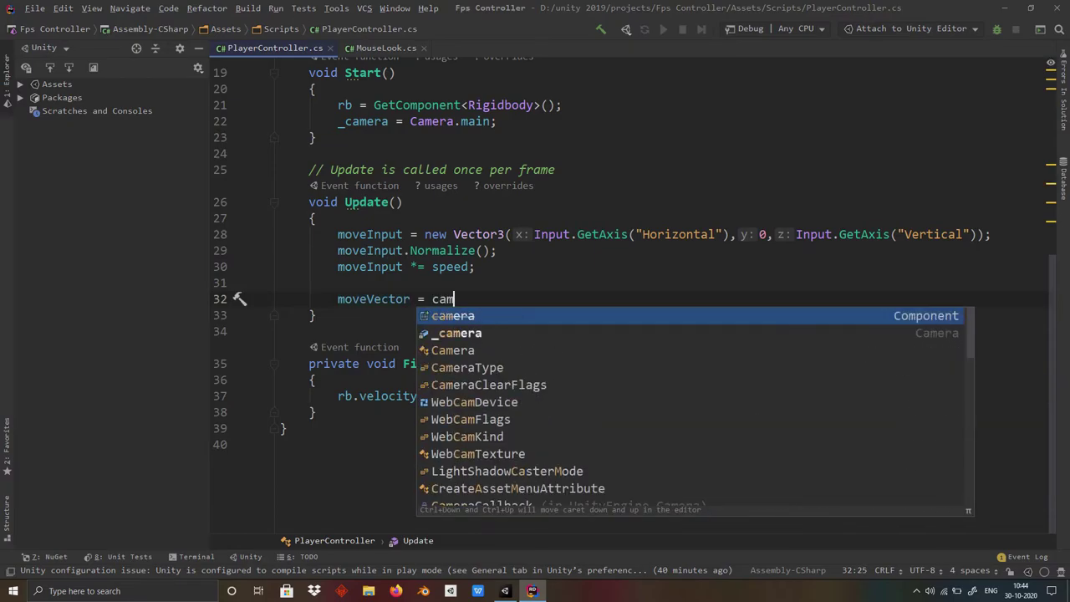
key(Down)
key(Down)
key(Up)
key(Return)
text(.t)
key(Return)
text(.)
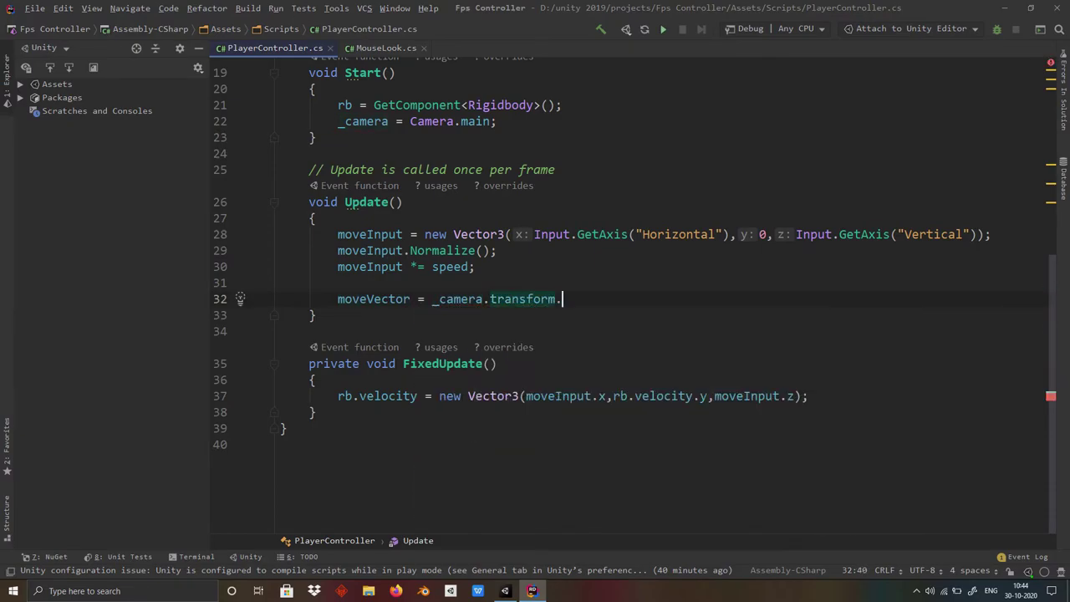
text(tra)
key(Down)
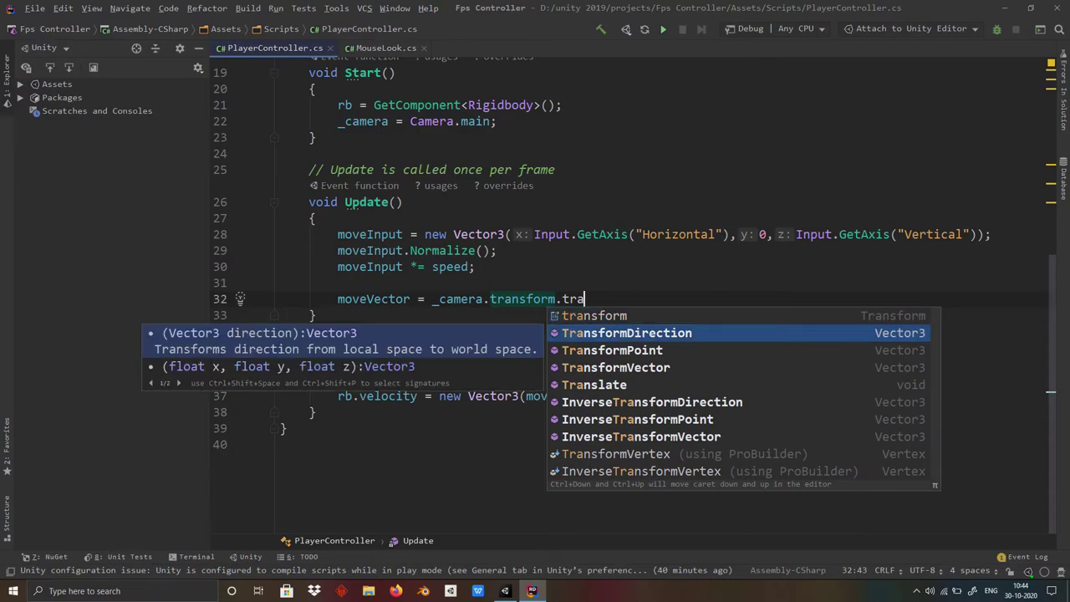
key(Return)
text(mo)
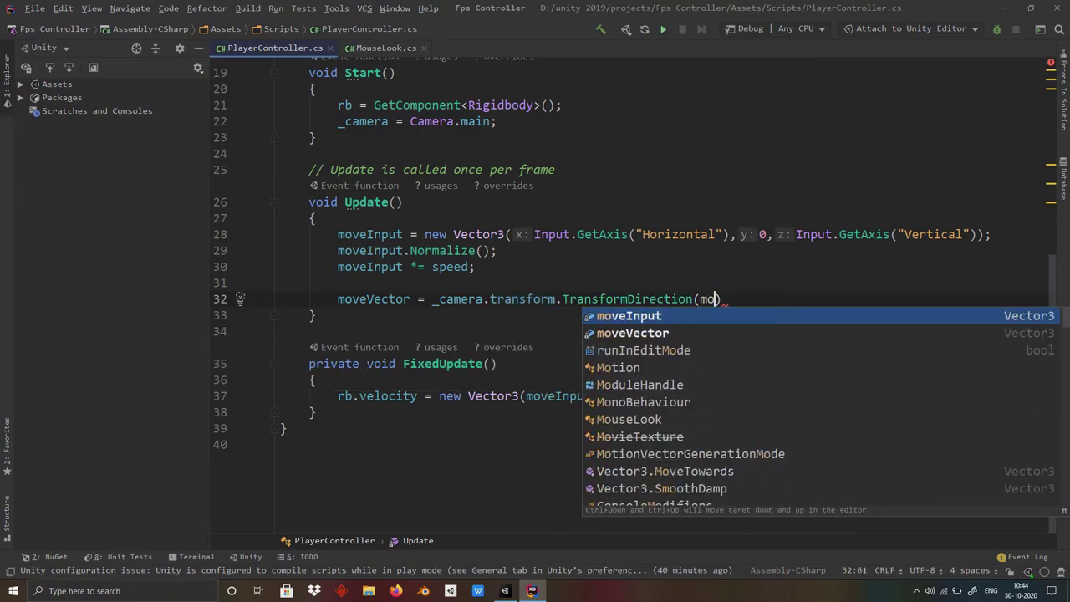
text(ve)
key(Return)
Use moveVector.x and moveVector.z for the FixedUpdate velocity, then go back to Unity
text())
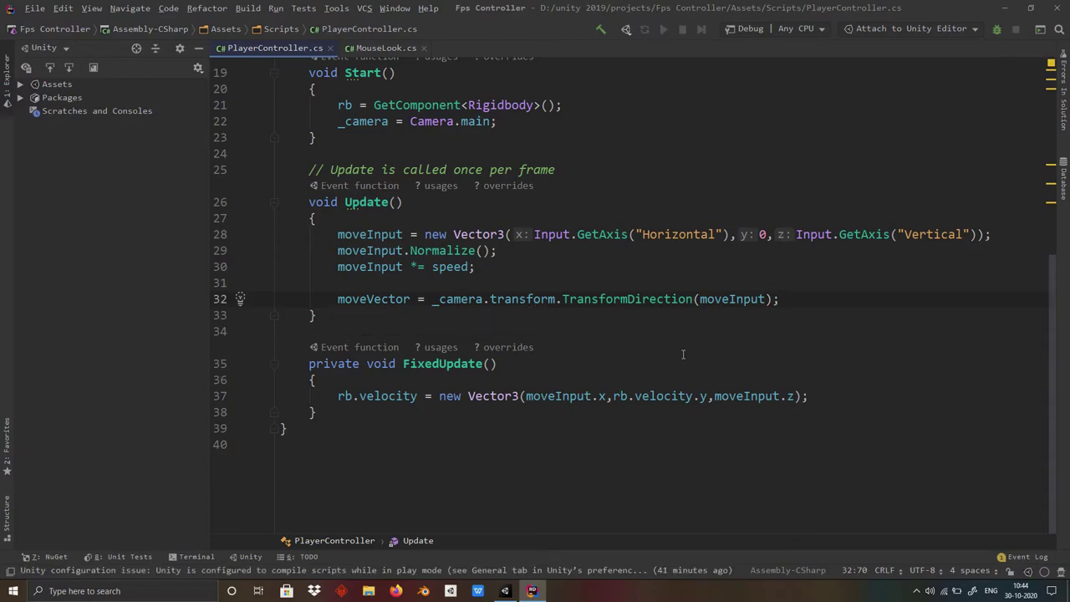
text(mov)
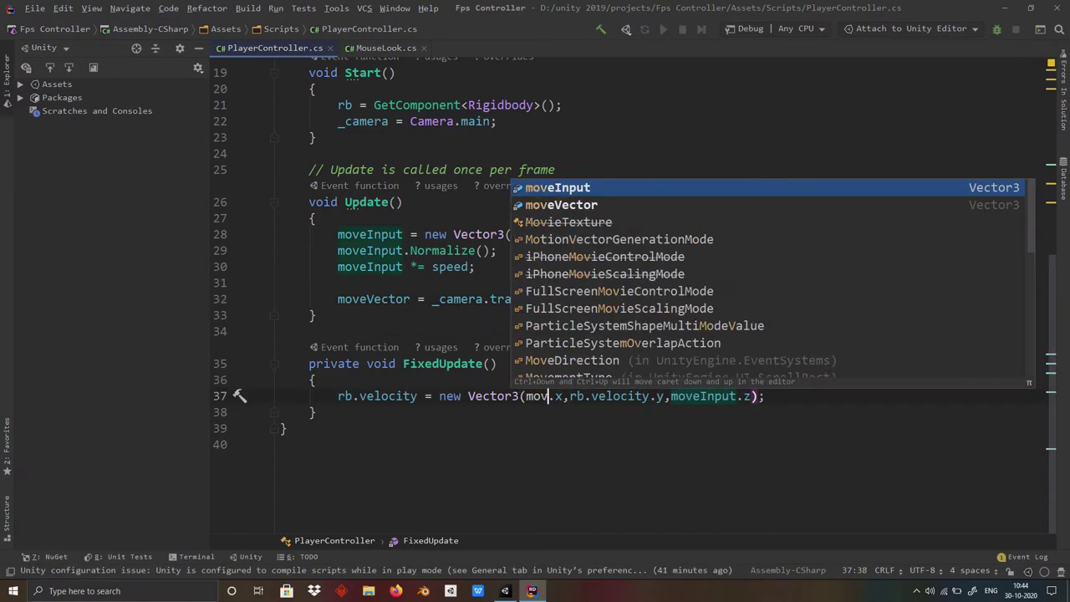
text(eV)
key(Return)
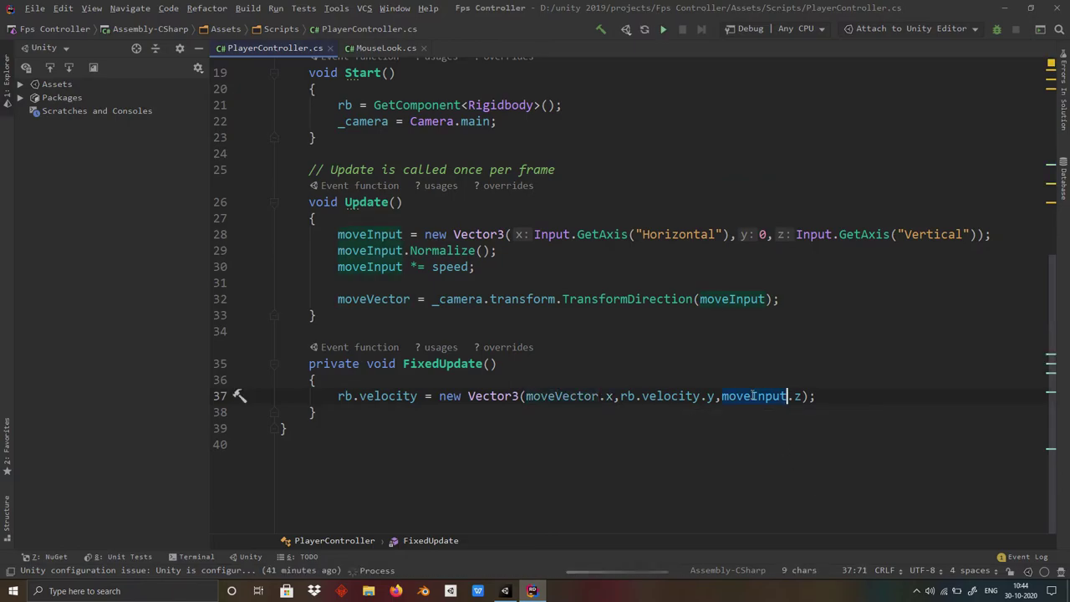
text(move)
key(Return)
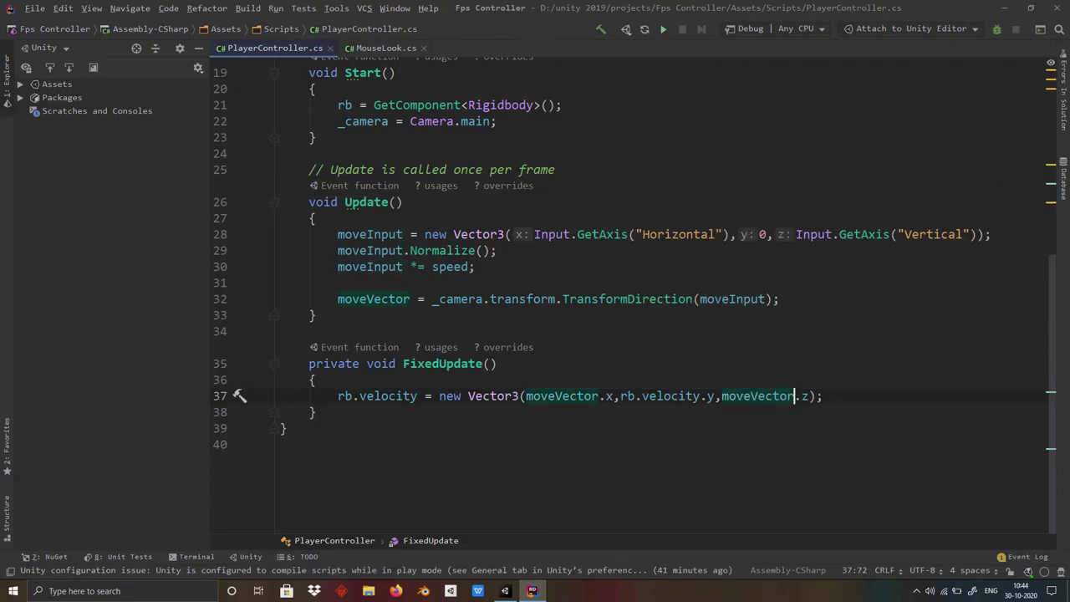
scroll(834, 401, up, 4)
scroll(834, 405, down, 4)
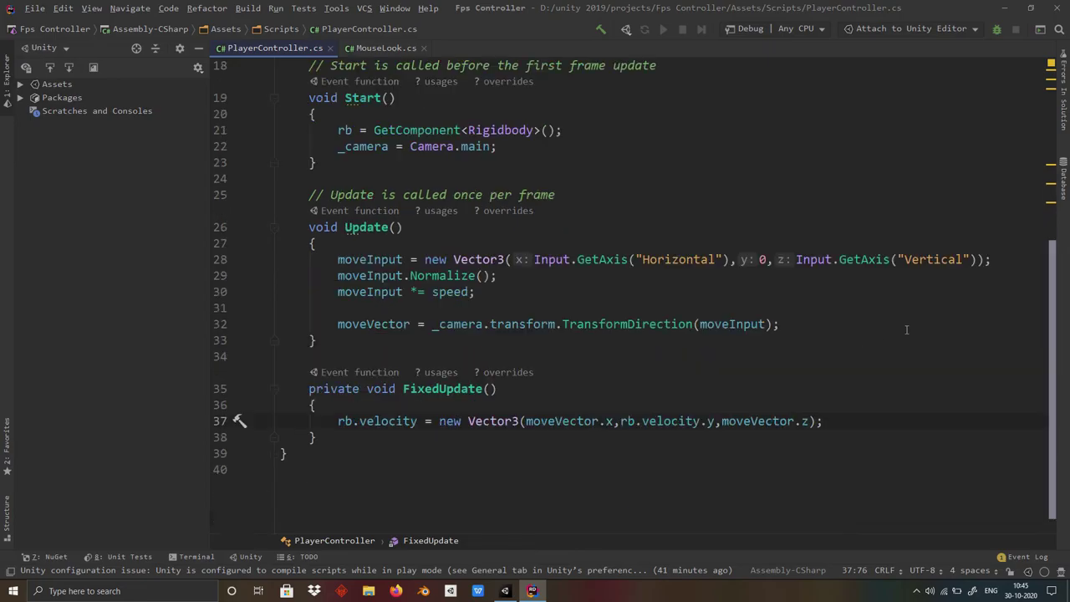
scroll(783, 274, up, 3)
click(997, 10)
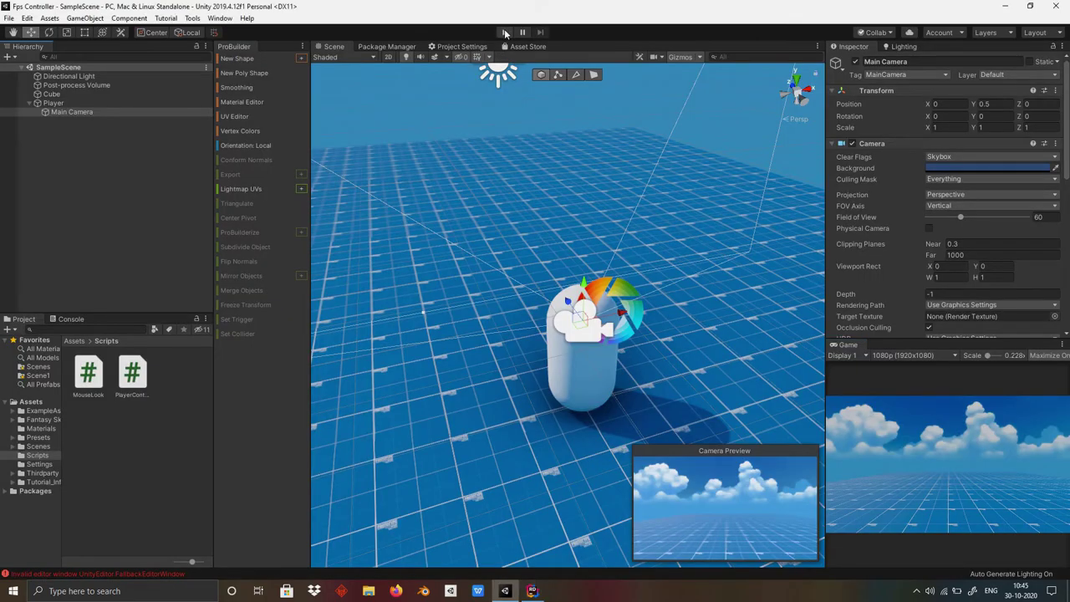
click(505, 32)
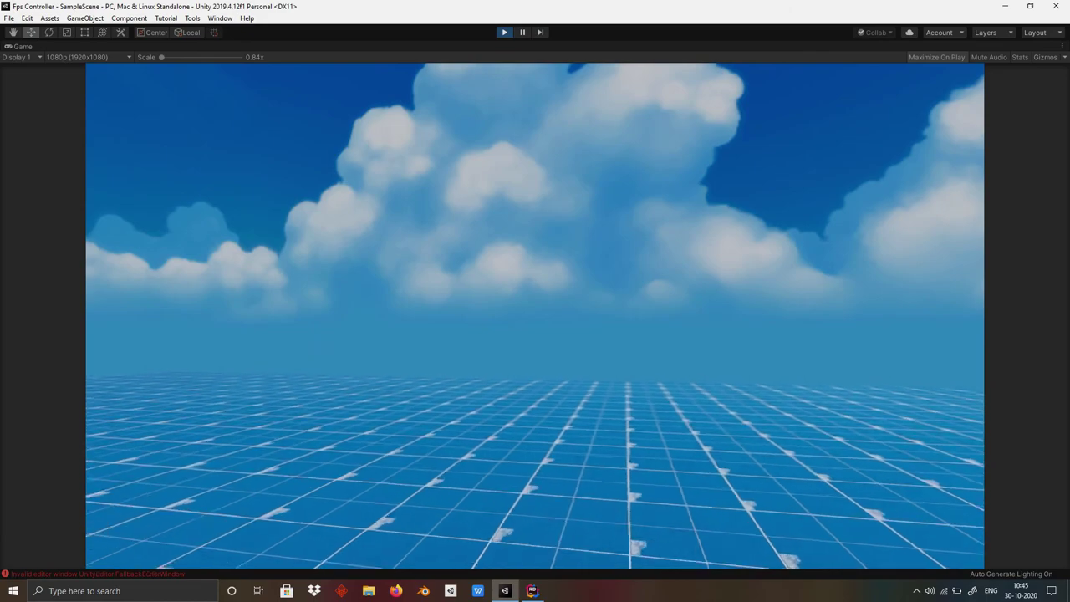
key(Escape)
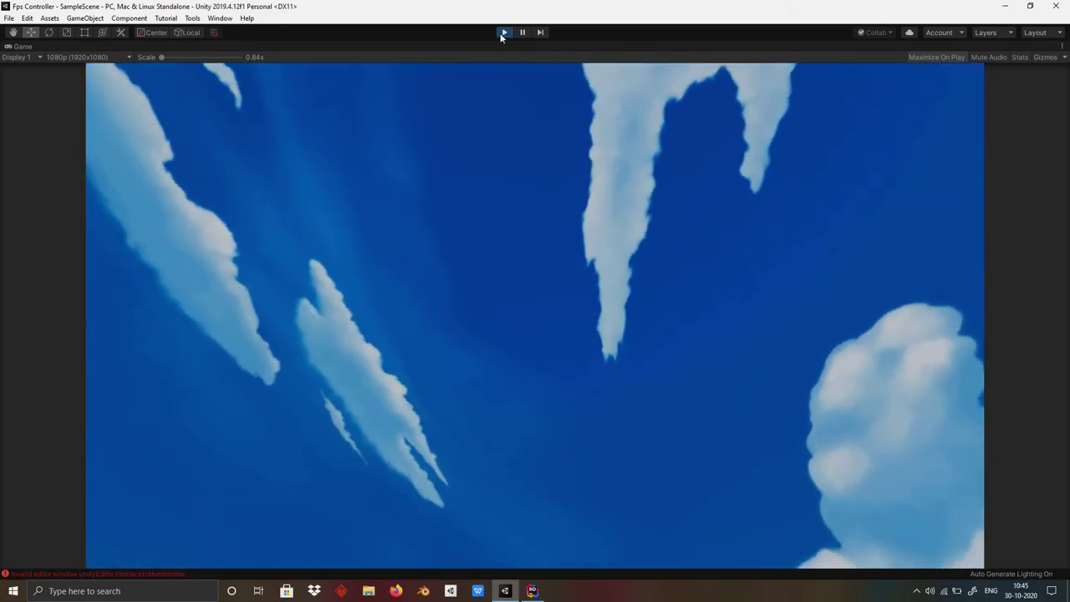
click(502, 33)
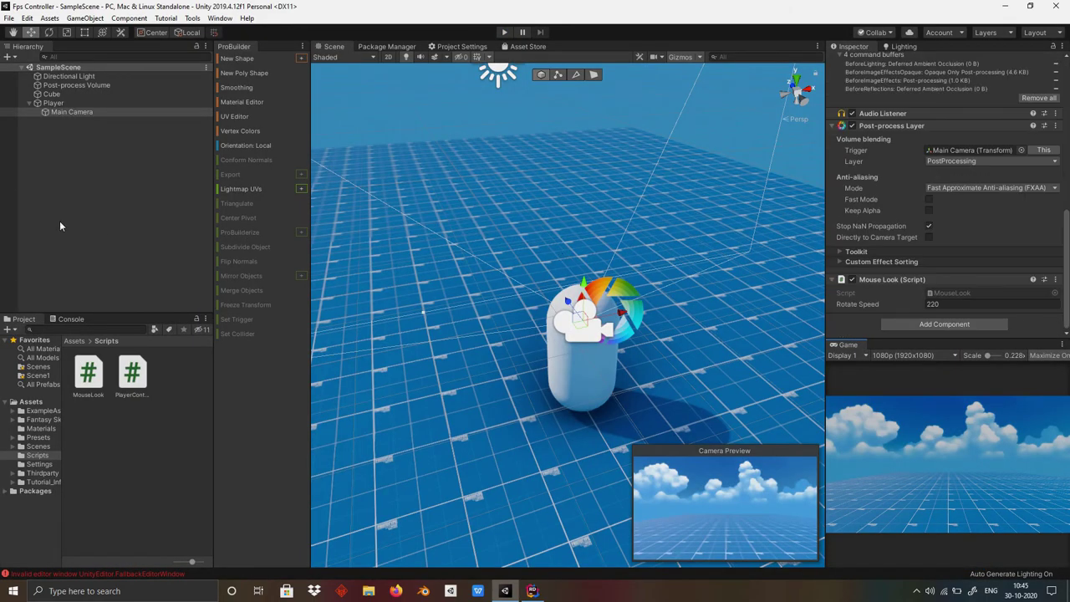